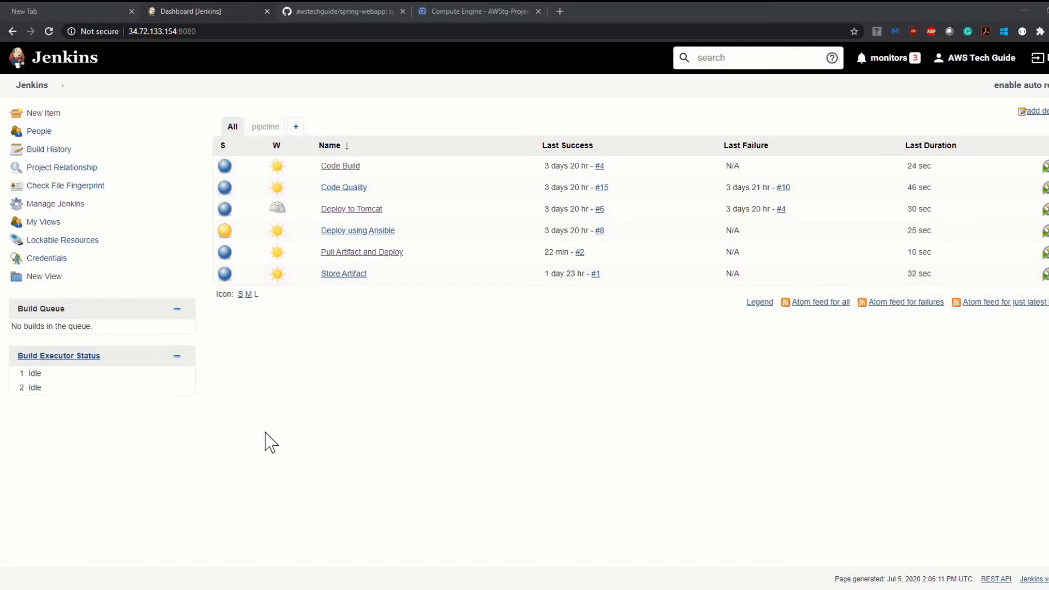
Step: Look over the spring-webapp repository on GitHub, its settings, and the Jenkins dashboard
click(343, 10)
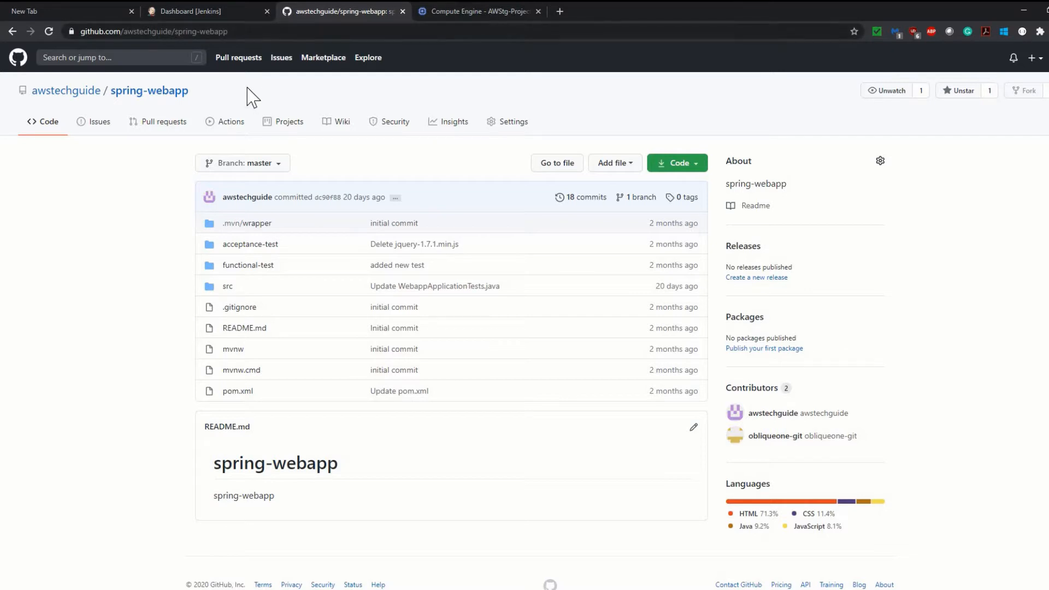
click(144, 98)
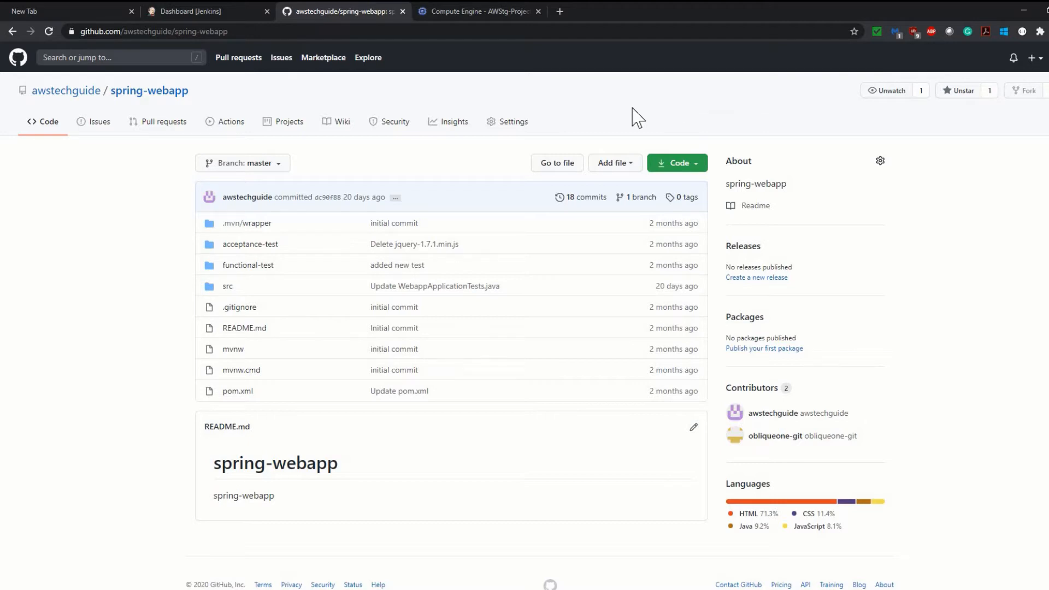
click(516, 123)
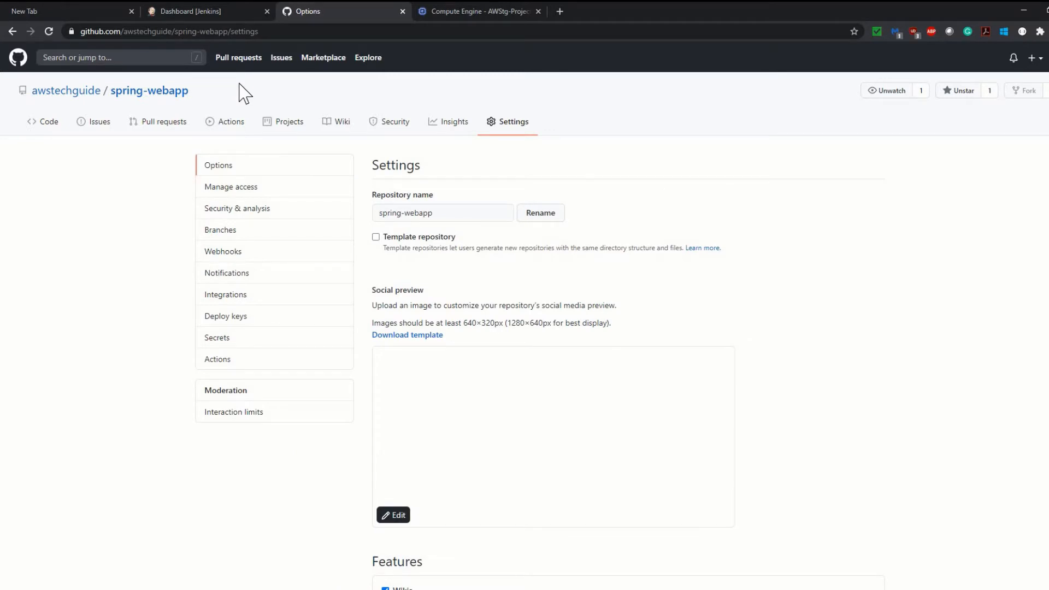
click(178, 8)
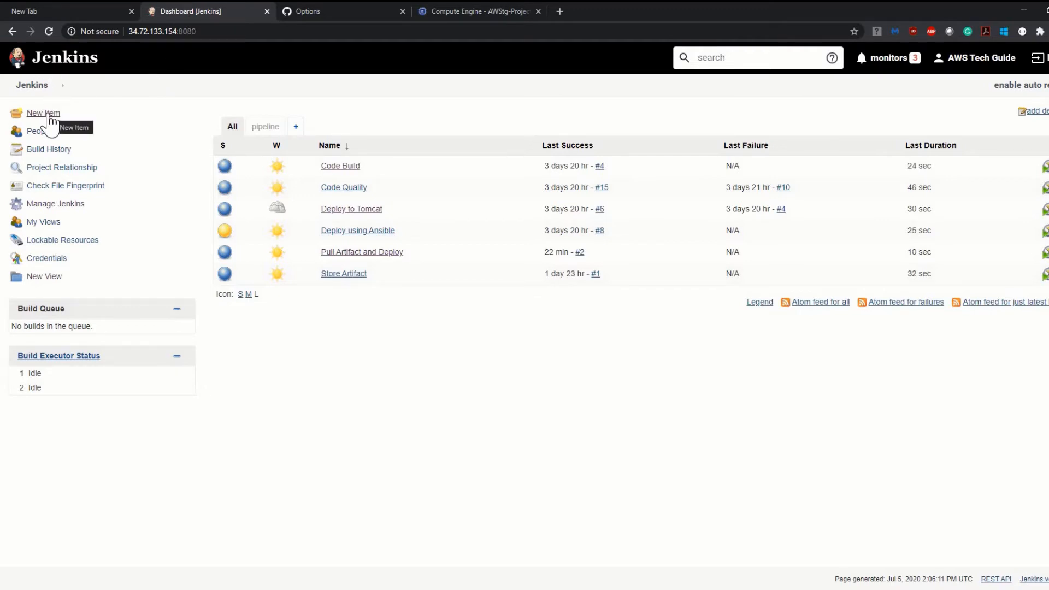
click(316, 12)
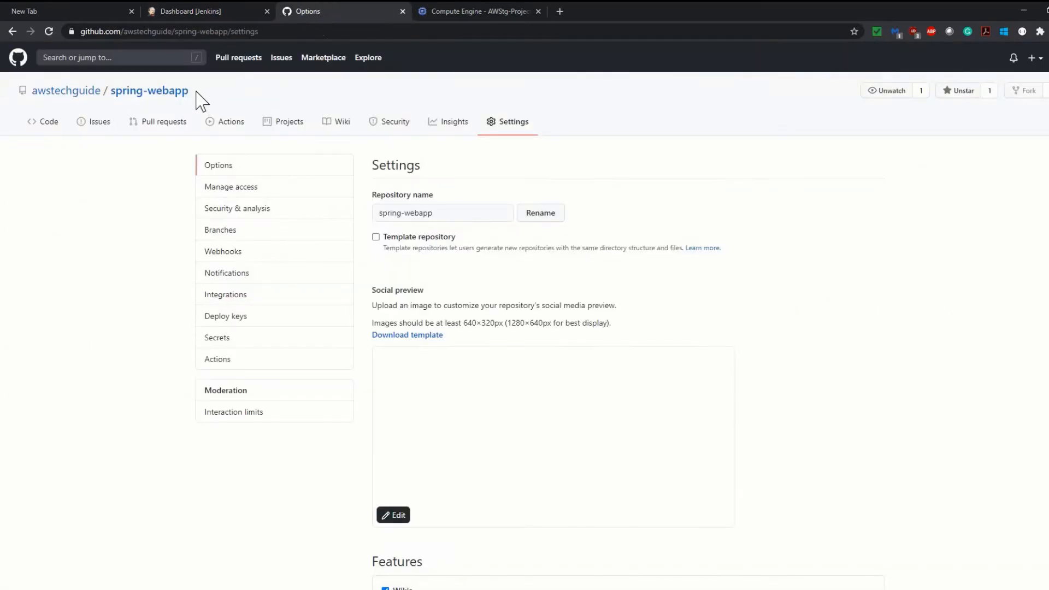
click(138, 92)
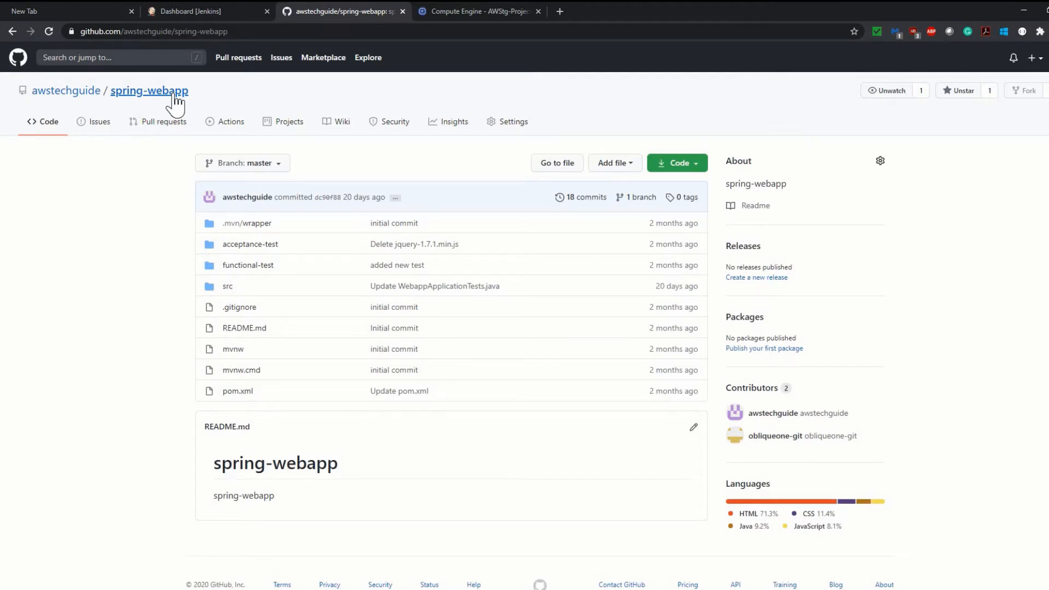
click(200, 10)
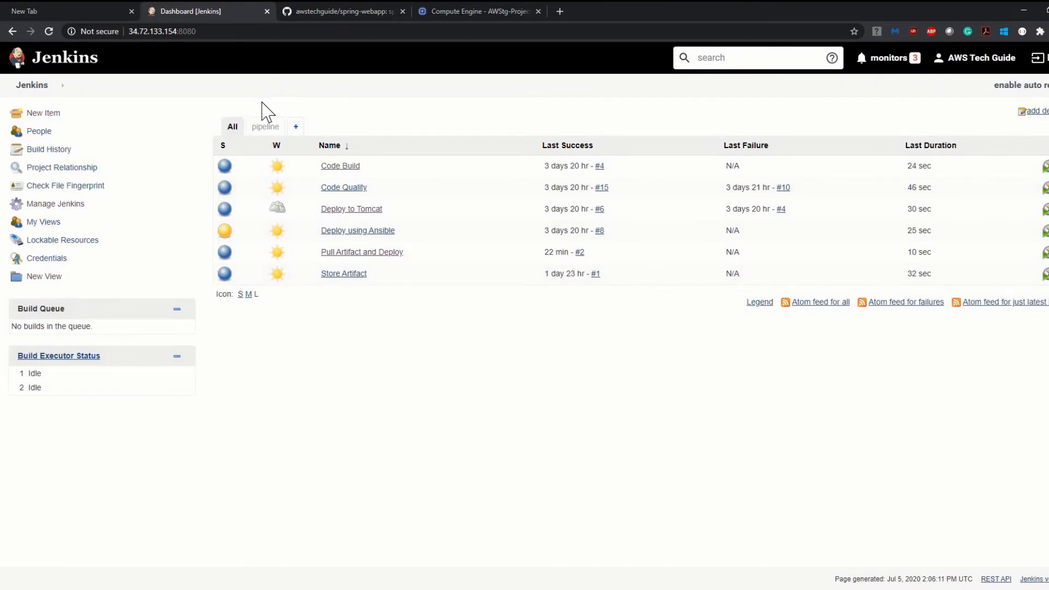
click(361, 9)
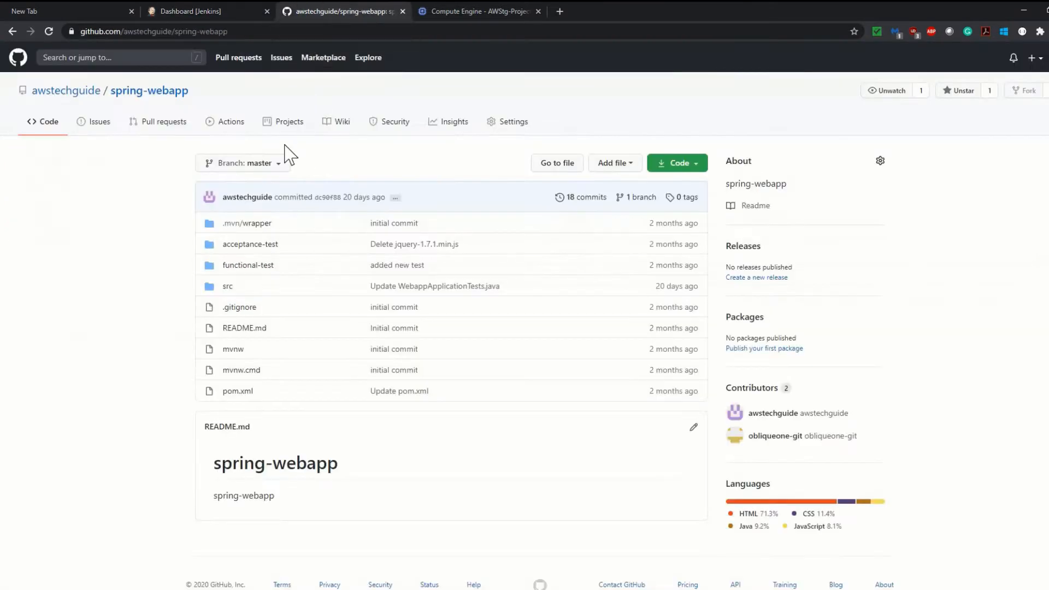
Step: Start adding a new webhook in the spring-webapp repository's settings
click(142, 92)
click(512, 124)
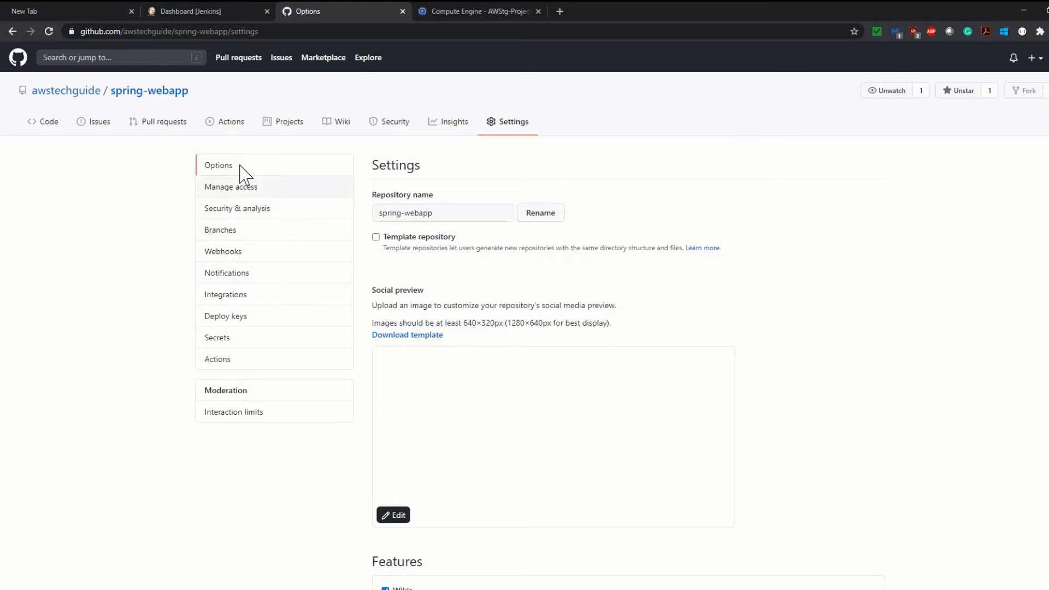
click(226, 253)
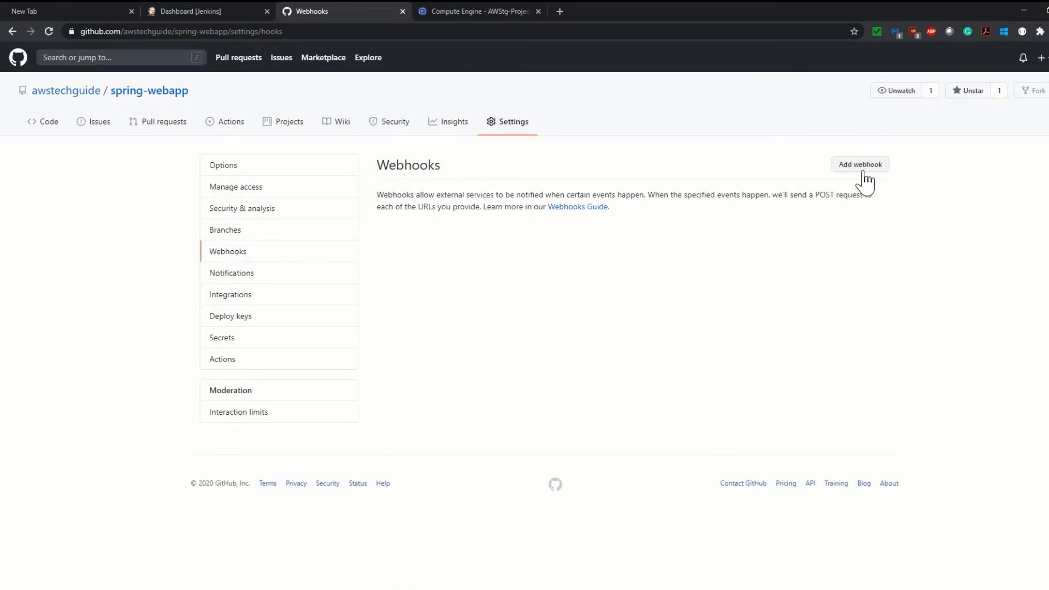
click(862, 169)
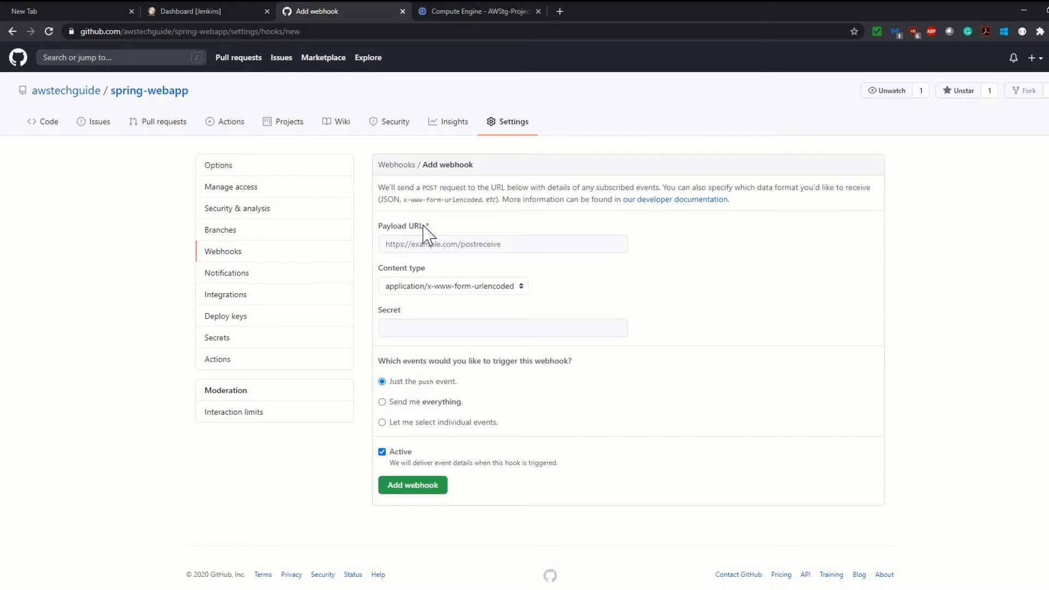
click(178, 8)
key(ctrl+l)
key(ctrl+c)
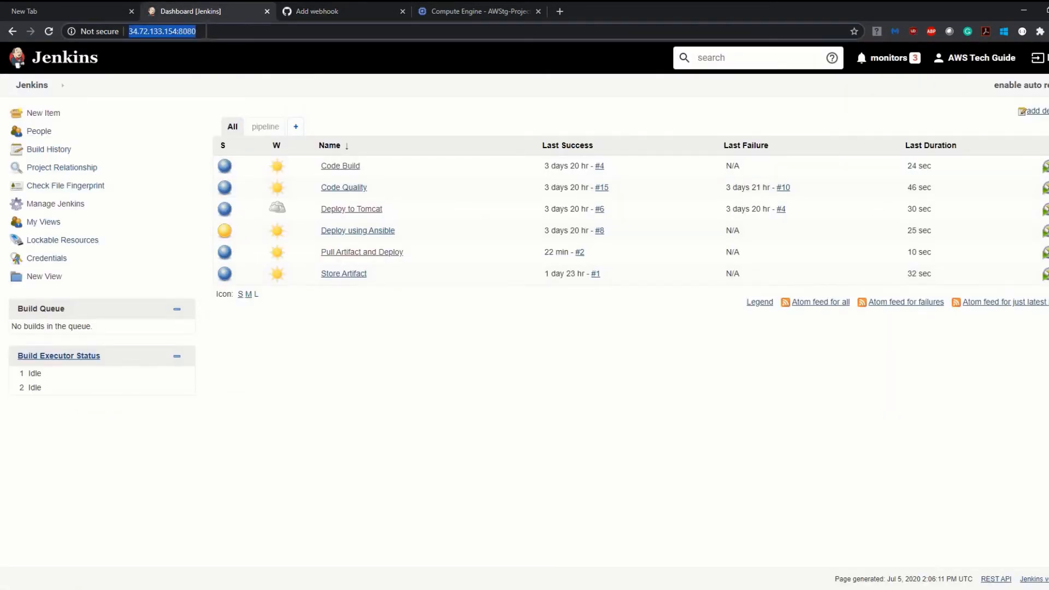
click(385, 20)
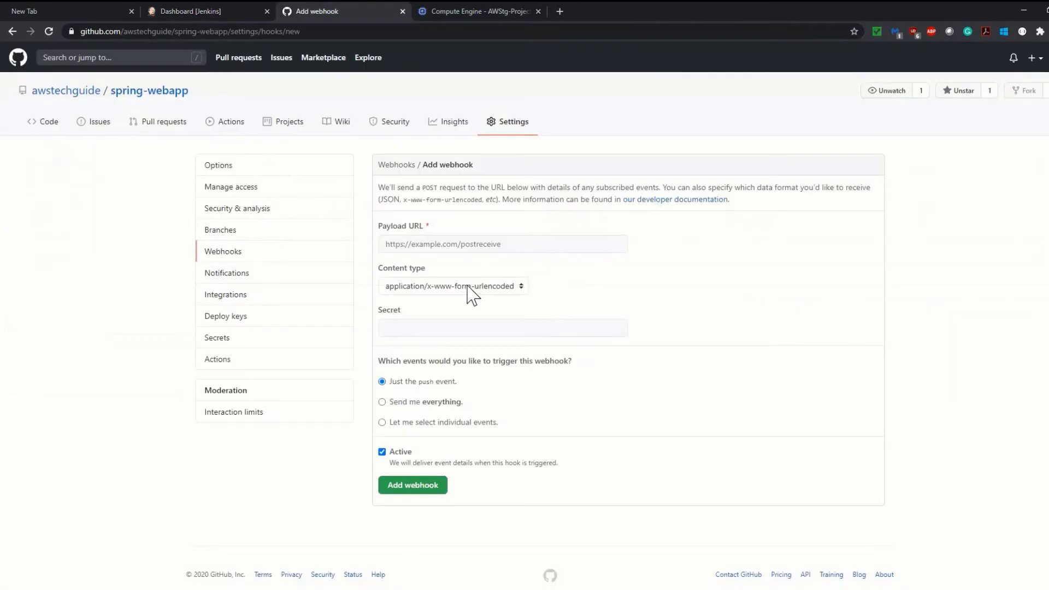
click(431, 245)
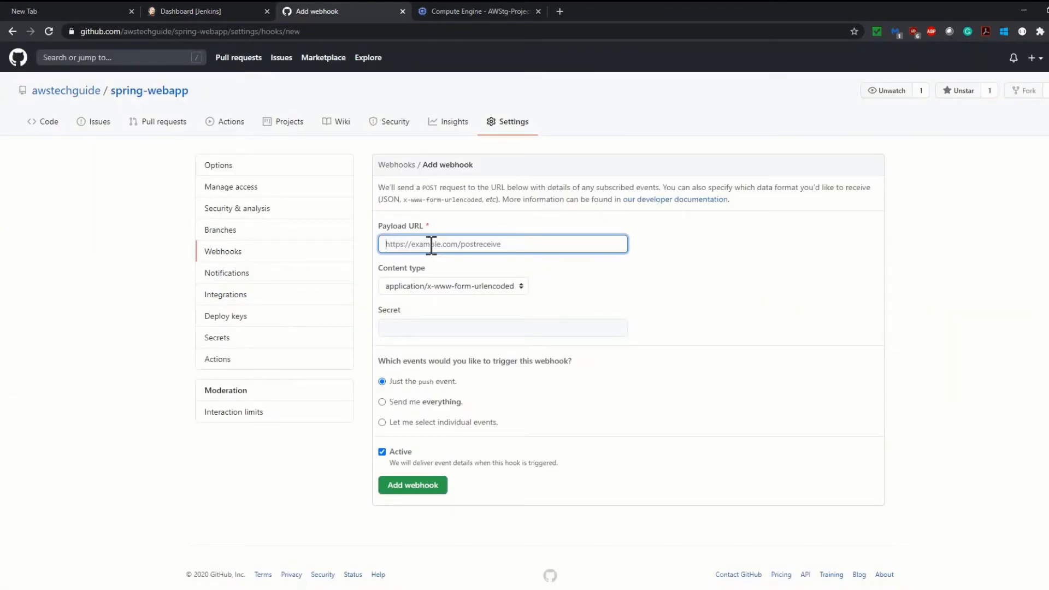
key(ctrl+v)
text(github-webhook)
Step: Create the webhook with content type application/json, an empty secret, and "Send me everything" as the trigger events
double_click(431, 270)
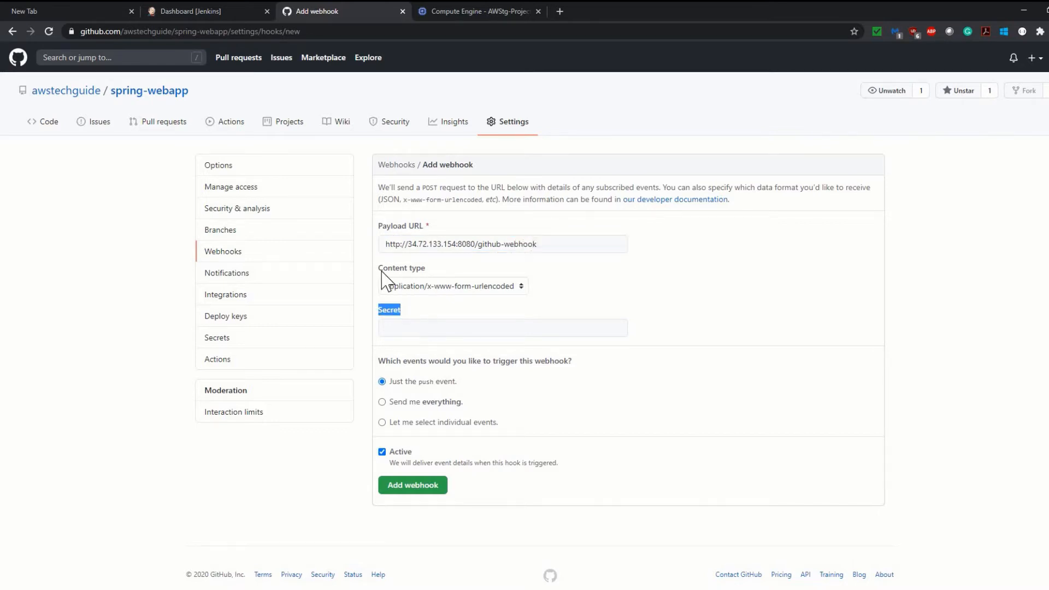
click(478, 285)
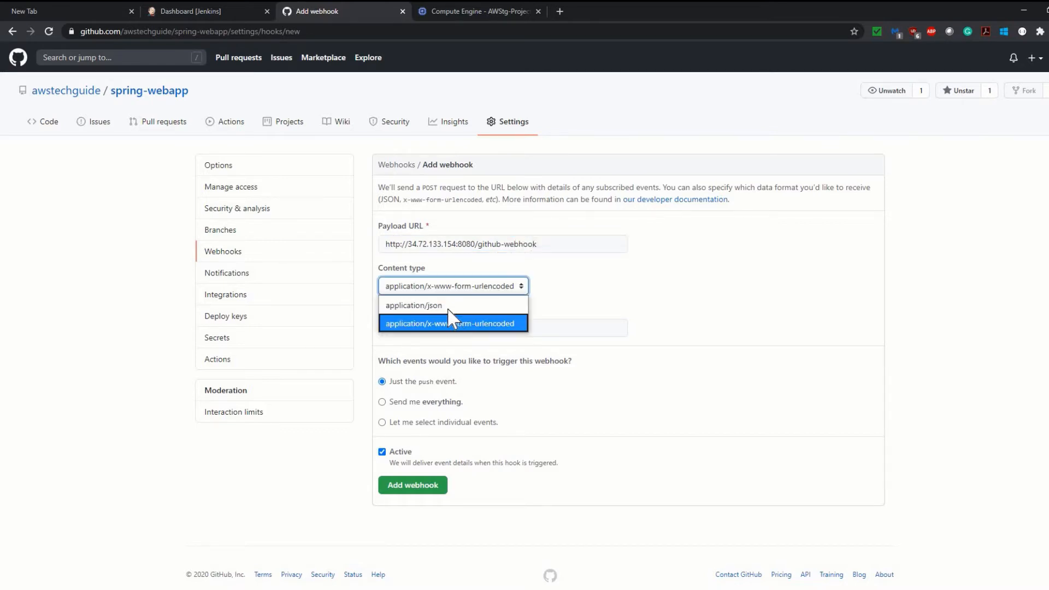
click(452, 305)
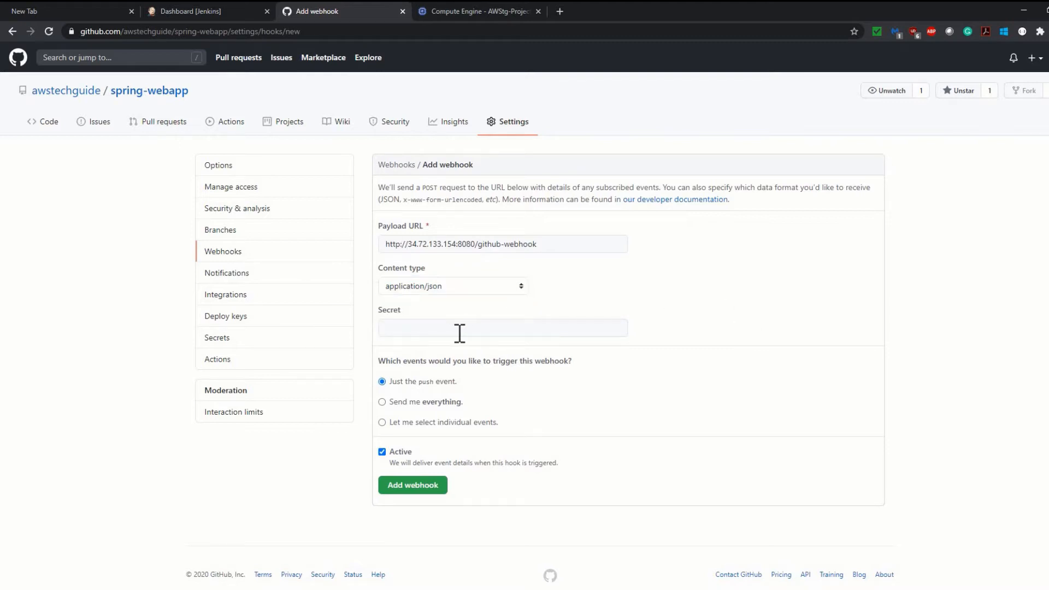
click(397, 327)
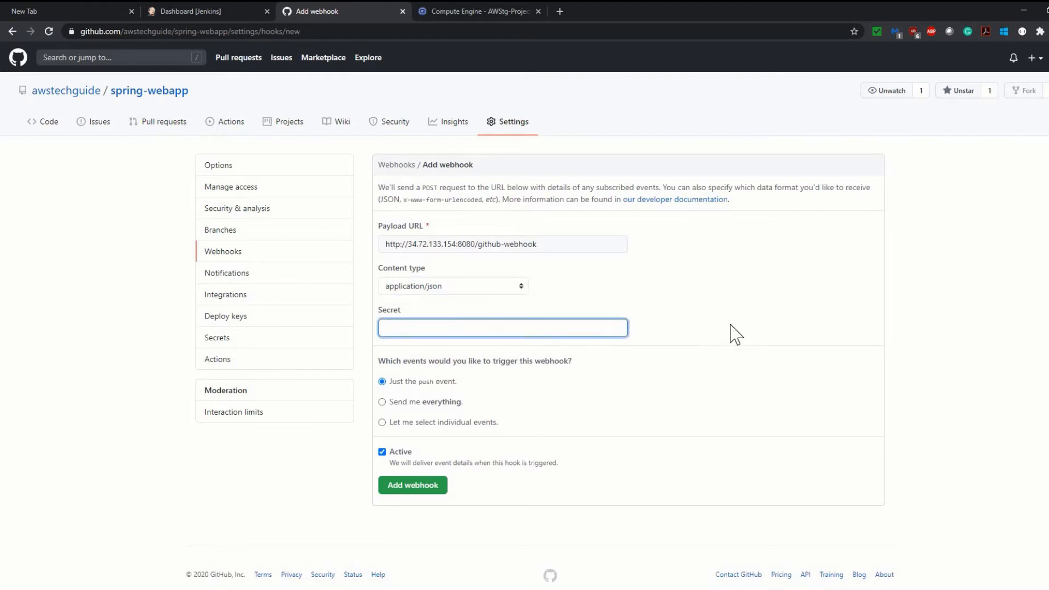
click(750, 340)
scroll(437, 388, down, 1)
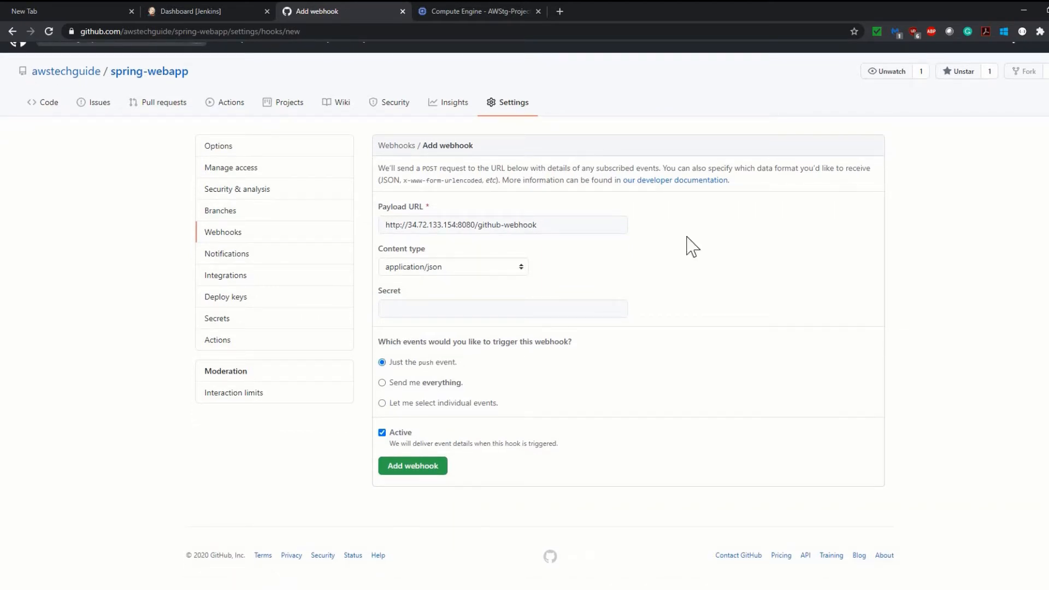
click(382, 382)
click(422, 470)
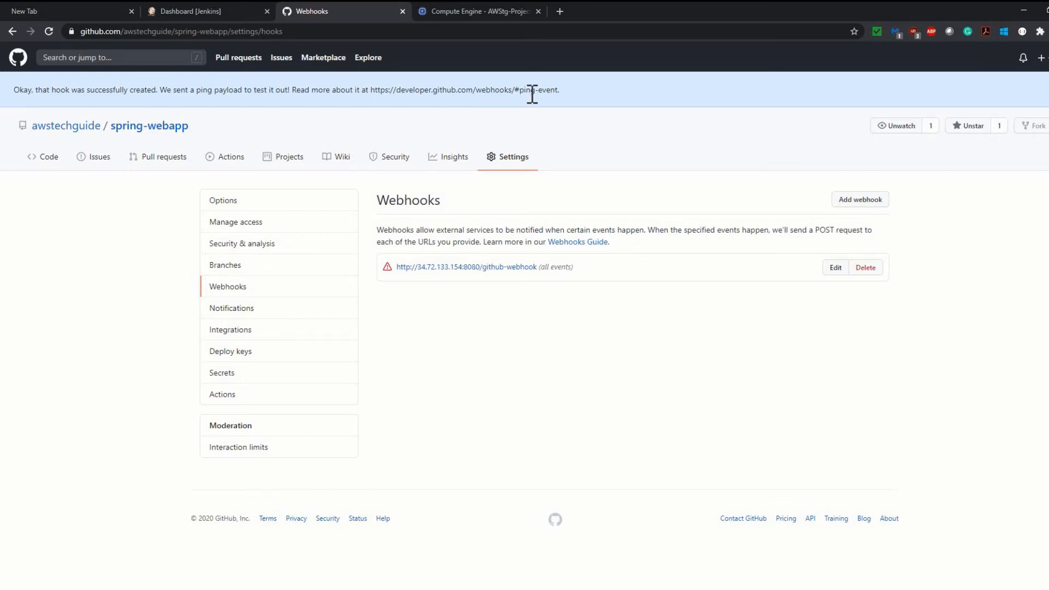
Step: Reload the Jenkins dashboard and check the new webhook's delivery status on GitHub
click(204, 7)
click(49, 29)
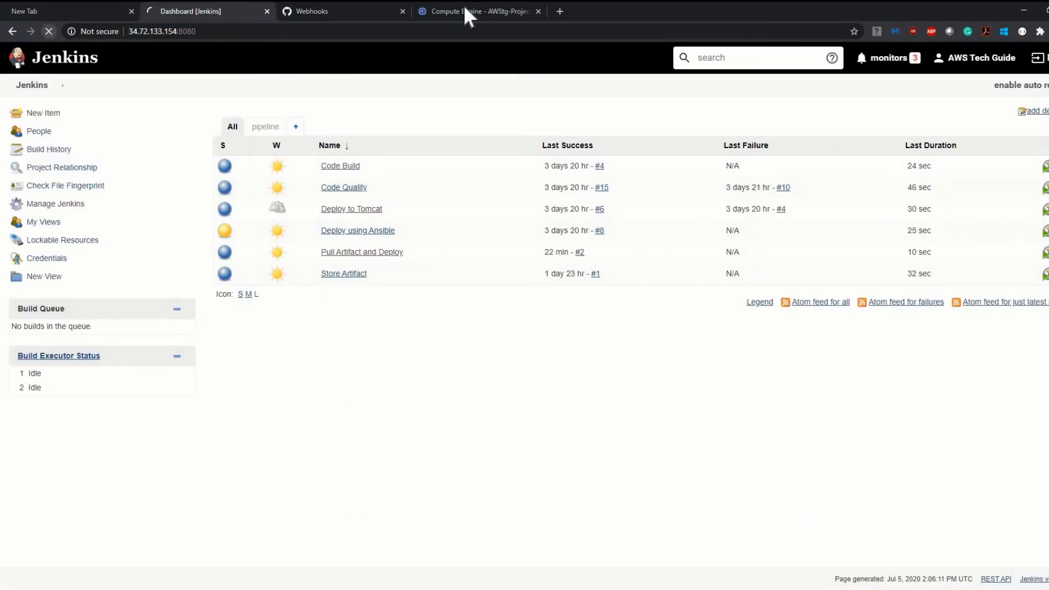
click(350, 12)
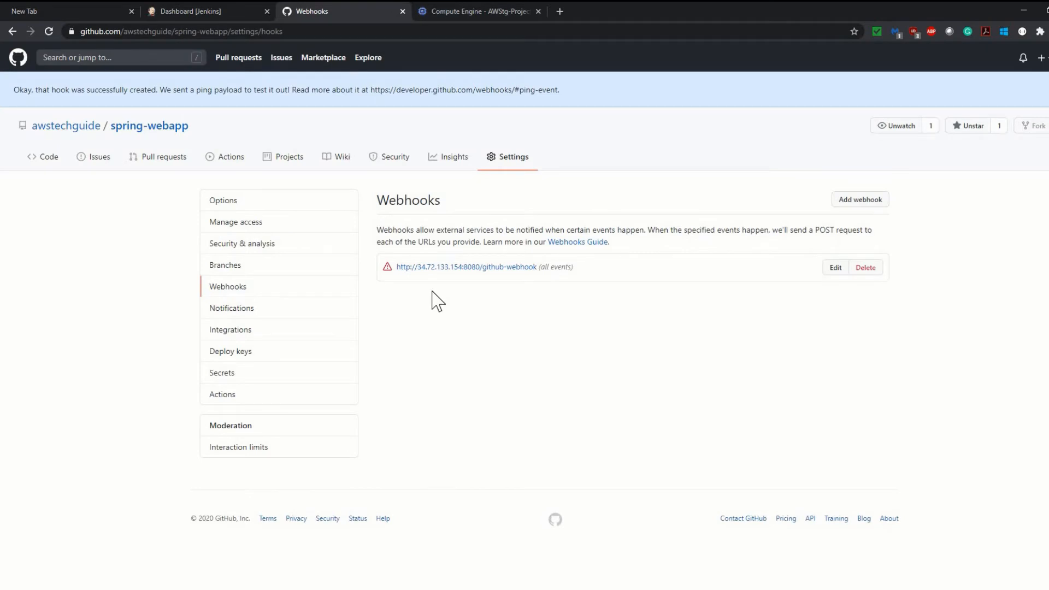
mouse_move(387, 266)
click(835, 234)
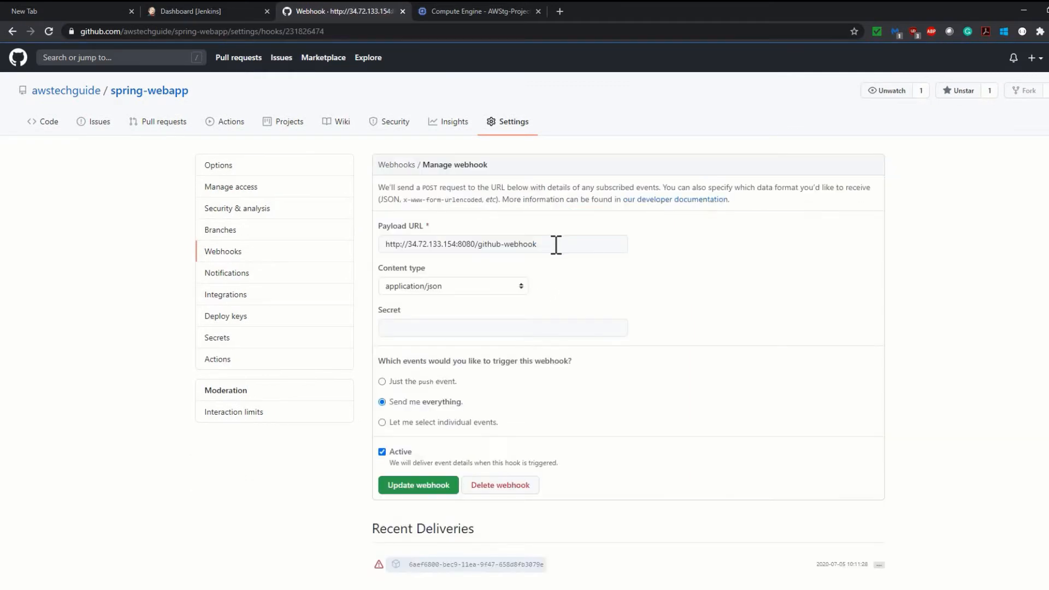
click(556, 245)
text(/)
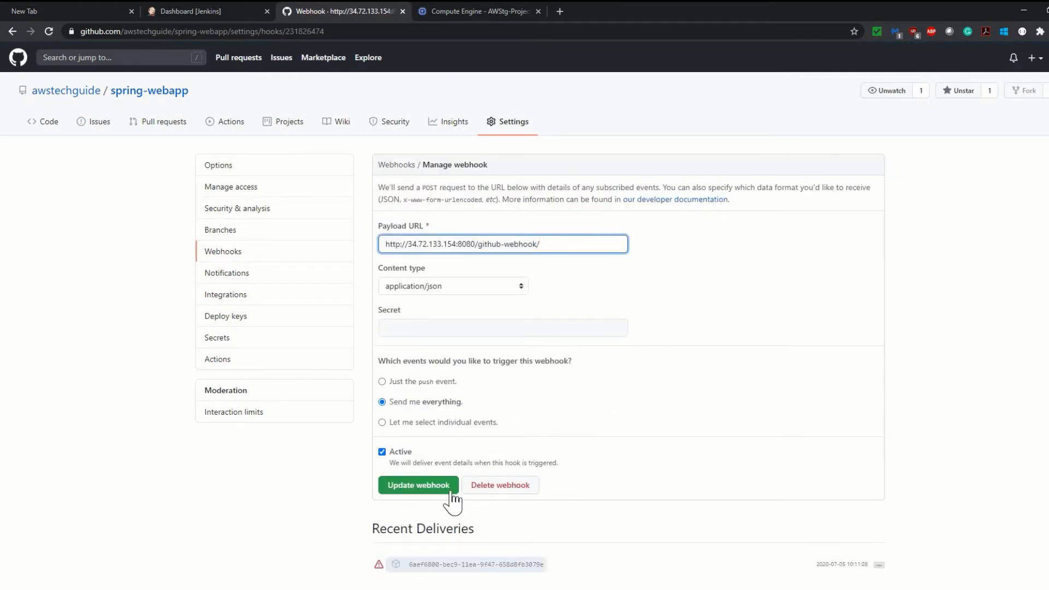
click(410, 492)
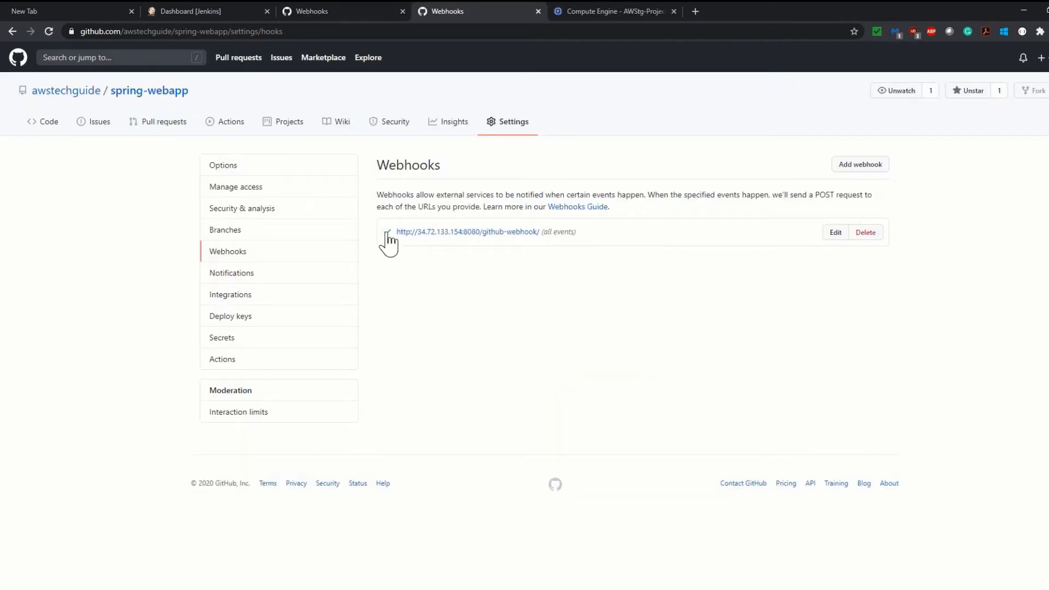
mouse_move(387, 234)
key(ctrl+w)
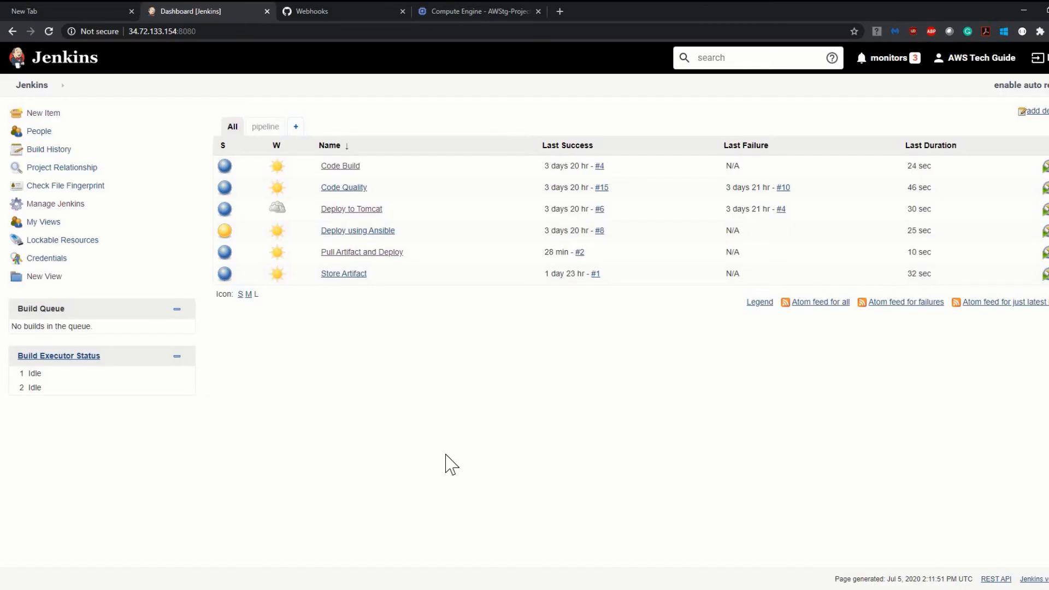
Step: Create a new Jenkins freestyle project named Test Webhook
click(57, 117)
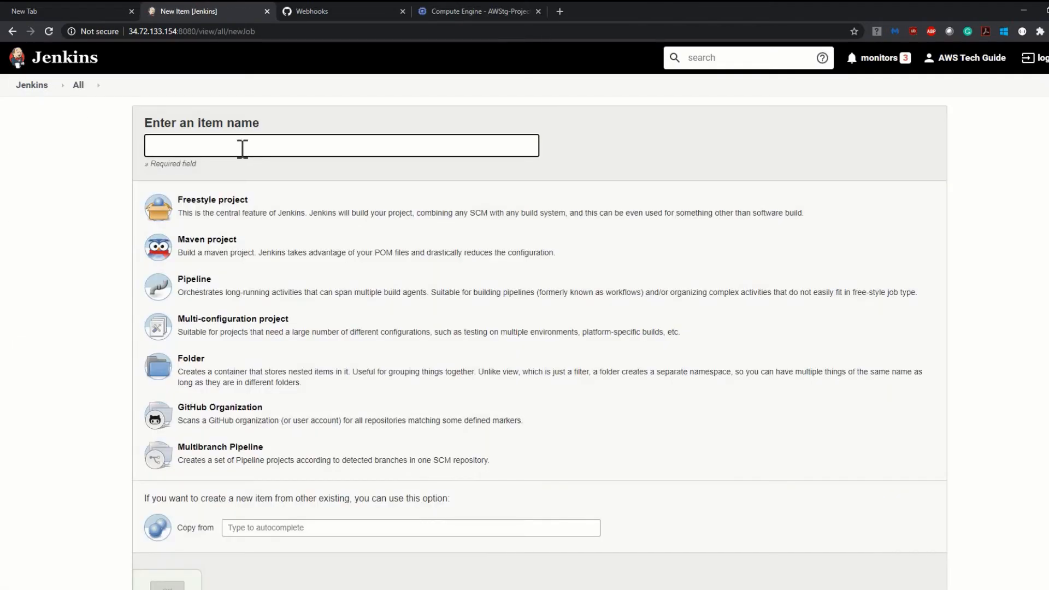
text(Test Webhoo)
text(k)
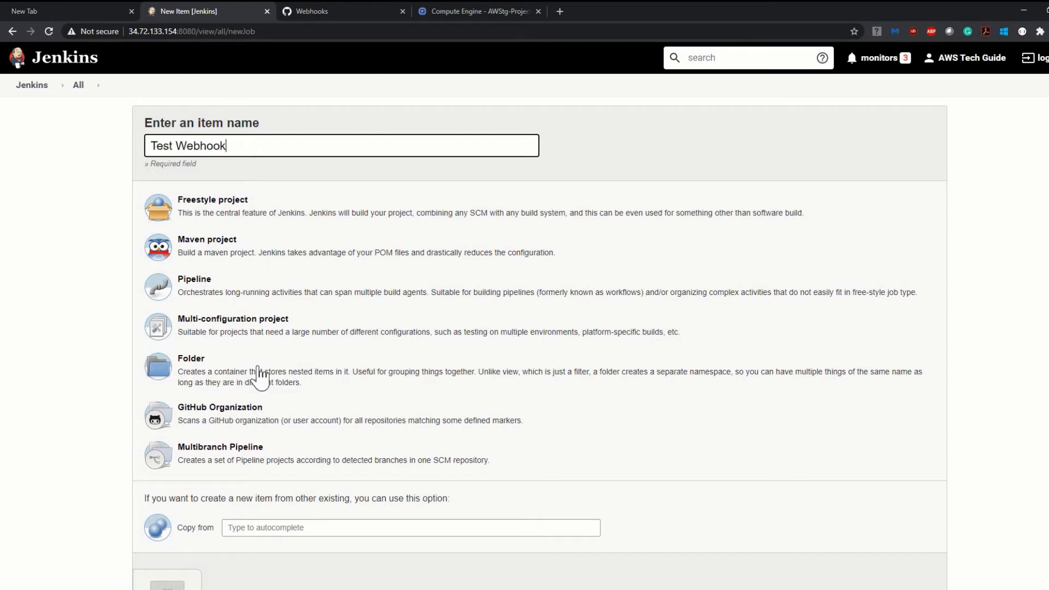
drag(664, 159, 593, 134)
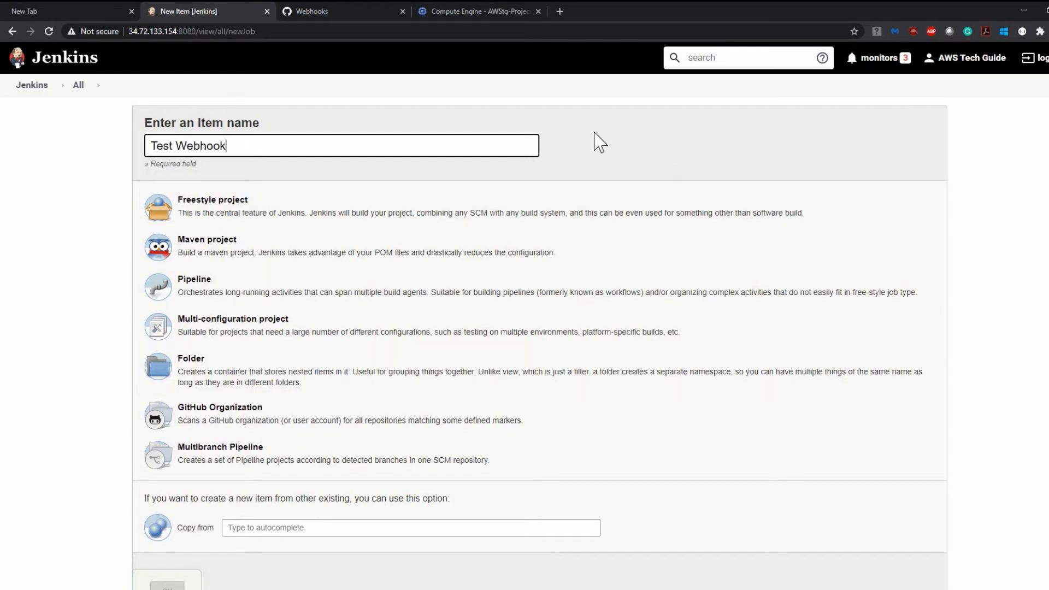
click(260, 210)
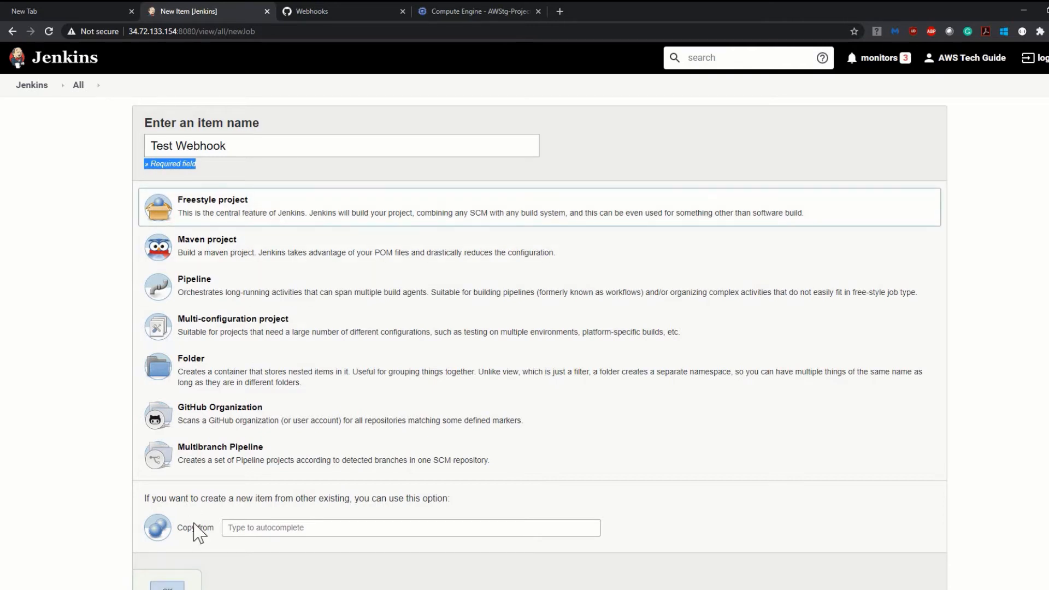
click(167, 585)
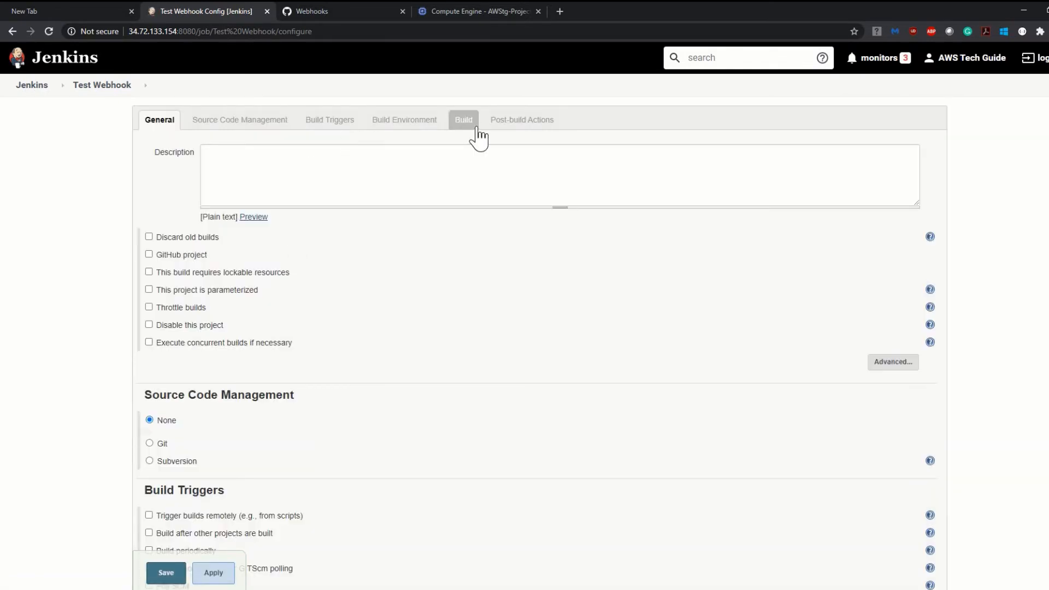
Step: Choose Git as the source code management for the Test Webhook project
scroll(347, 363, down, 1)
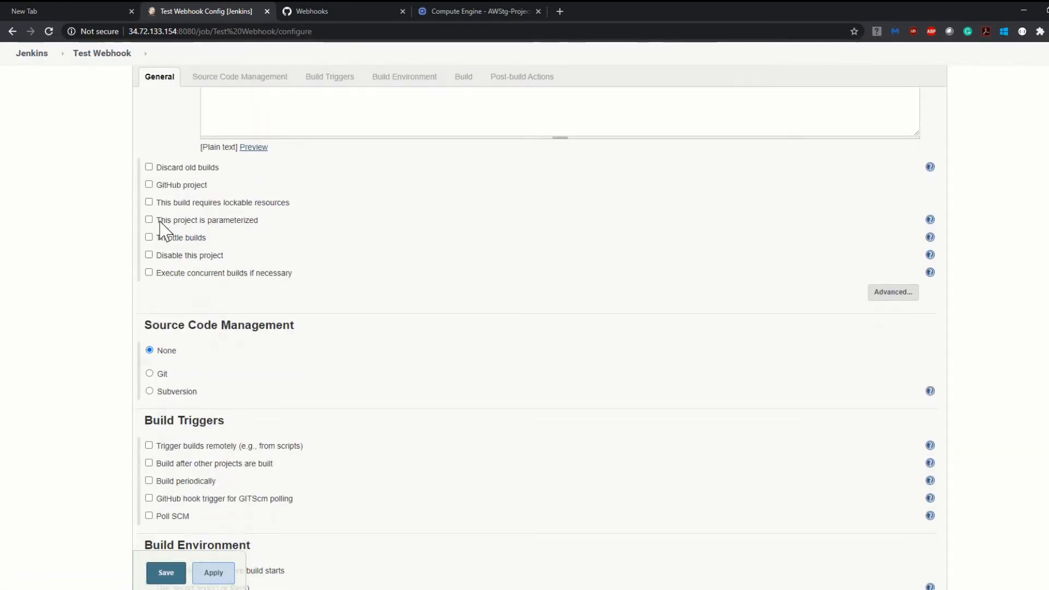
scroll(162, 229, down, 3)
click(150, 216)
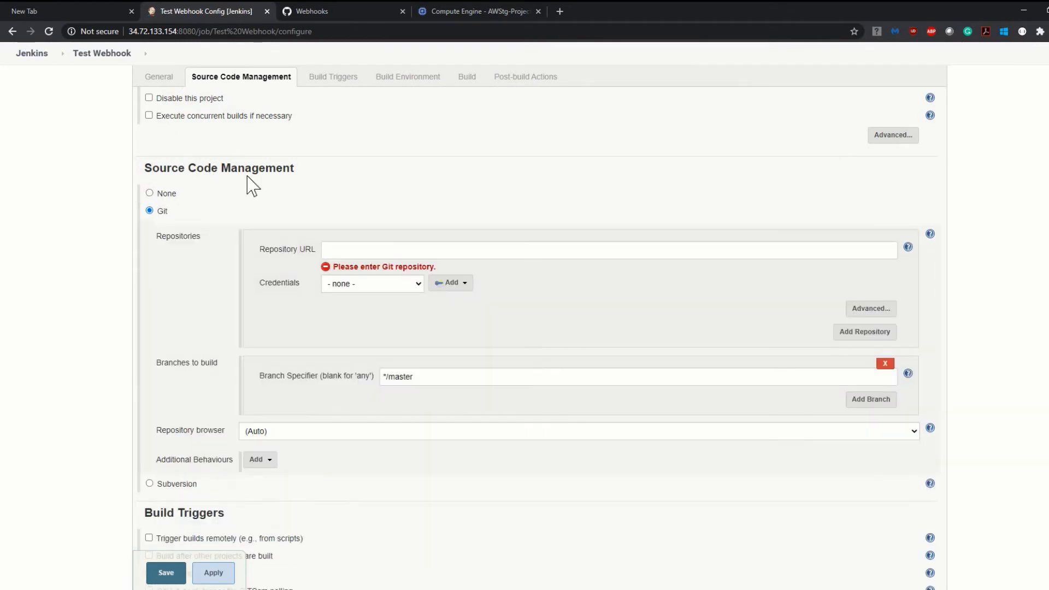
Step: Switch to GitHub and copy the HTTPS clone URL of the spring-webapp repository
click(352, 4)
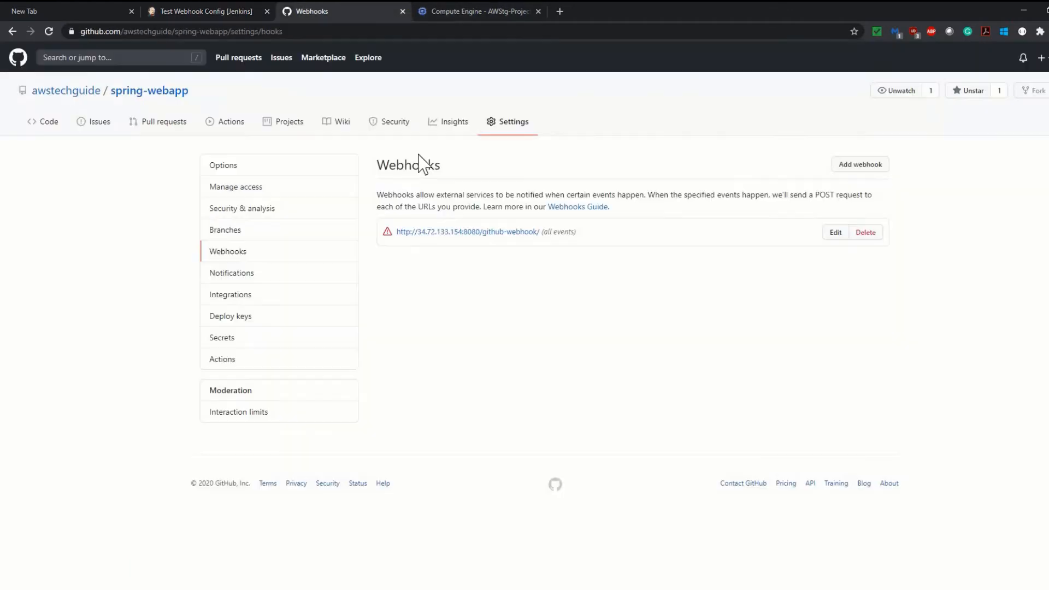
middle_click(131, 91)
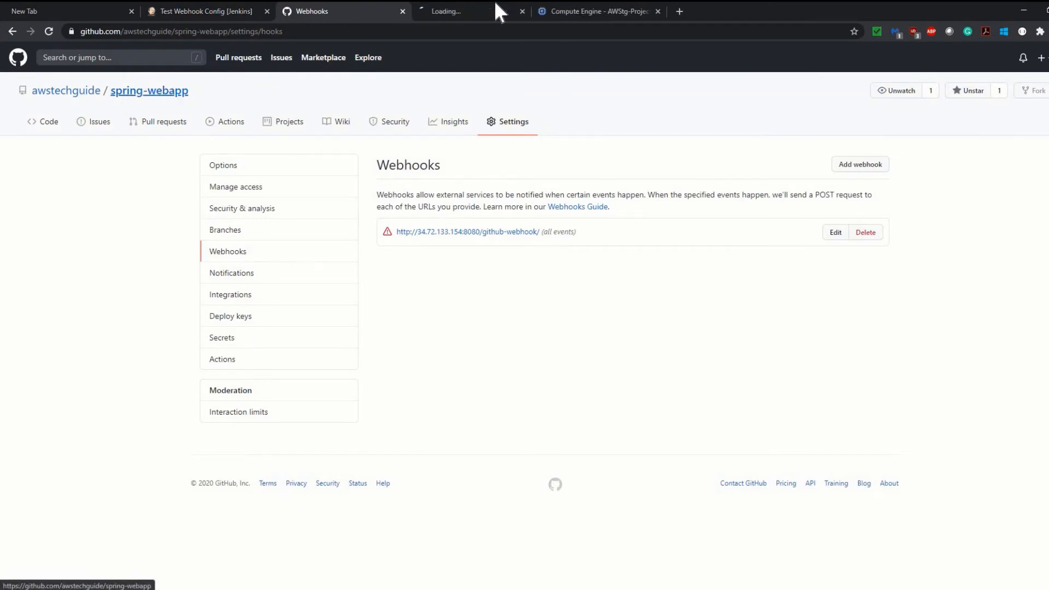
click(480, 8)
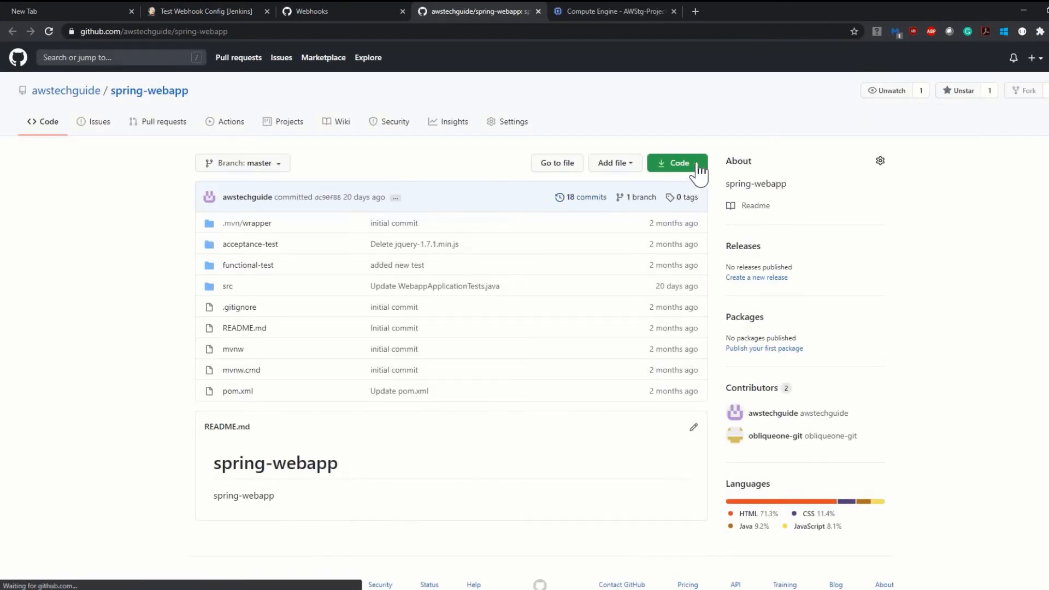
click(680, 163)
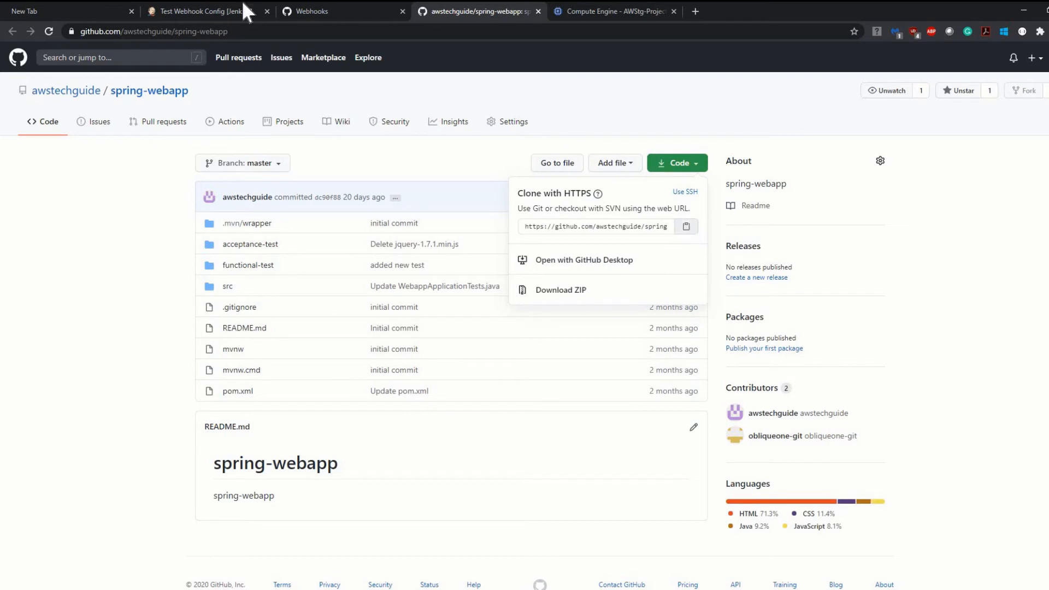
click(209, 5)
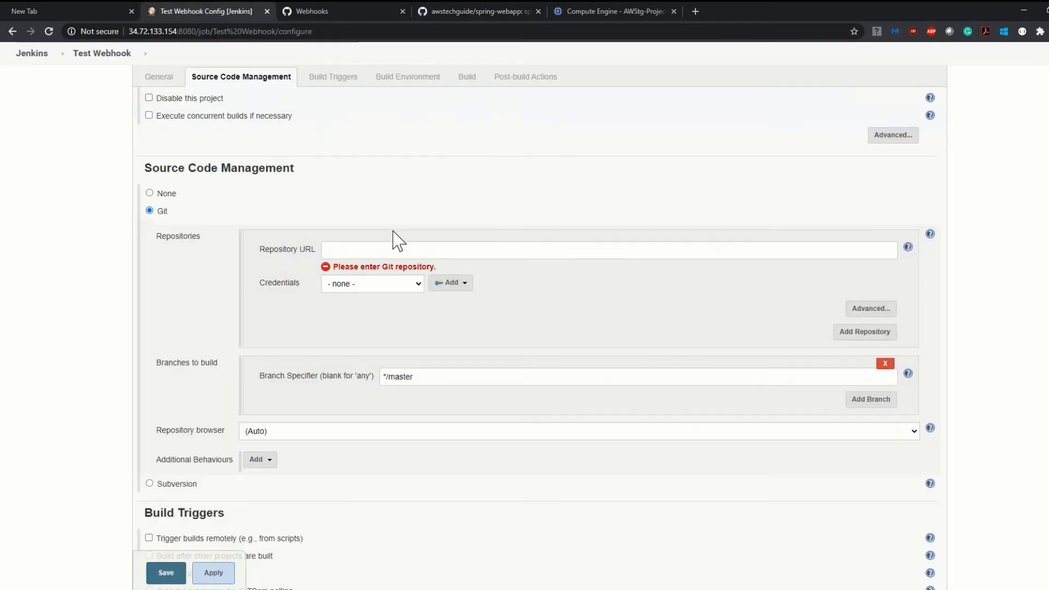
click(375, 251)
key(ctrl+v)
click(418, 288)
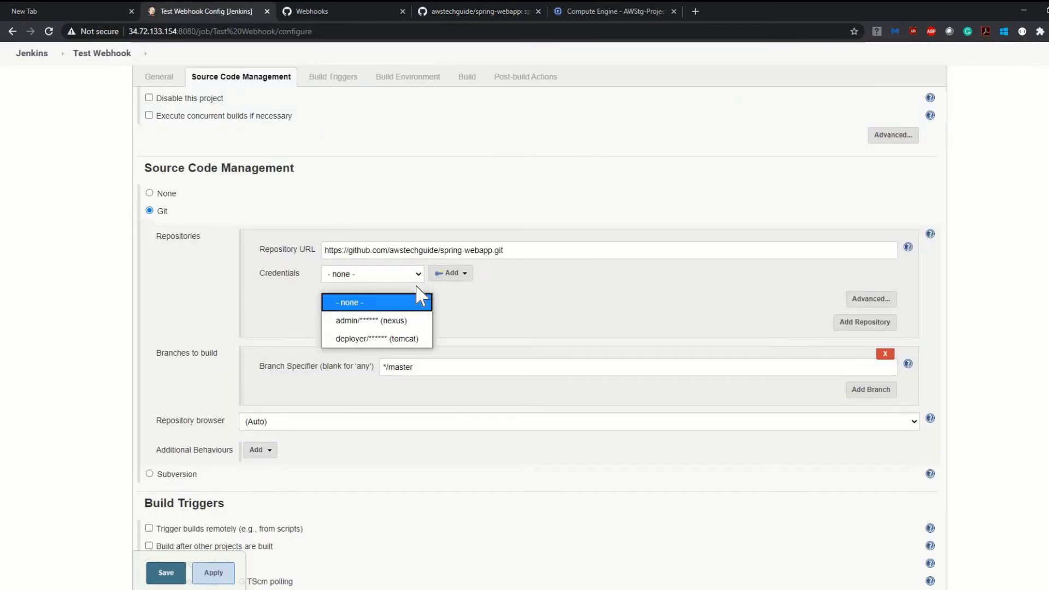
click(575, 193)
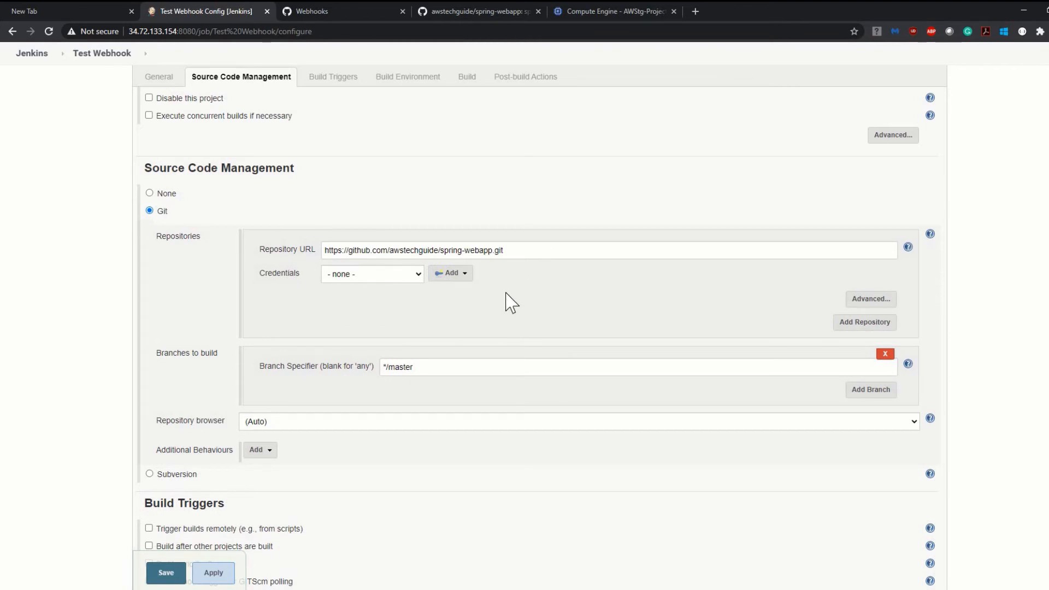
Step: Enable the GitHub hook trigger for GITScm polling in the Test Webhook project and save the configuration
scroll(511, 303, down, 7)
scroll(511, 303, up, 6)
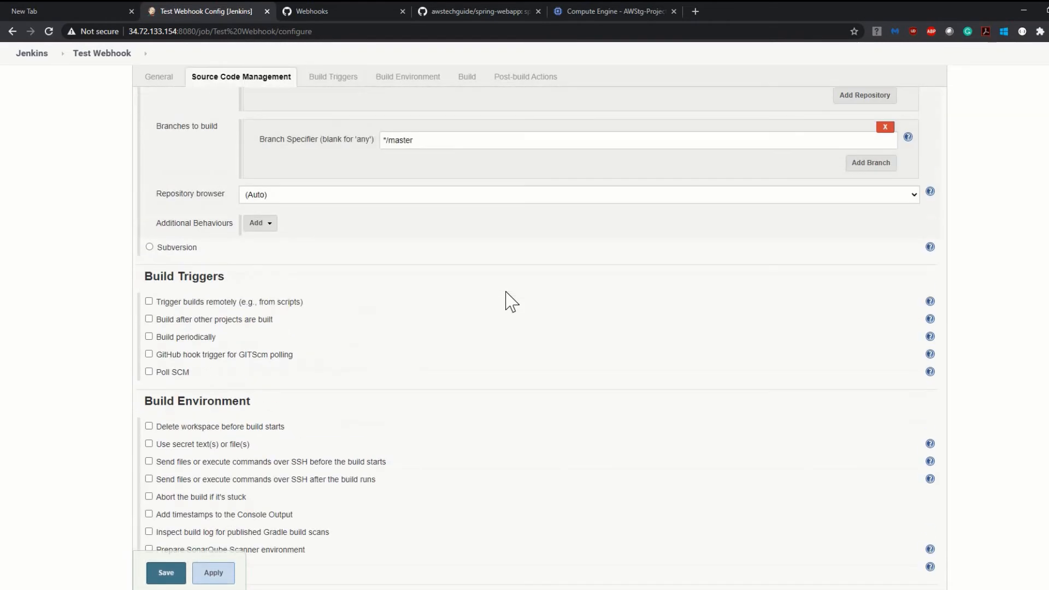
scroll(511, 304, down, 5)
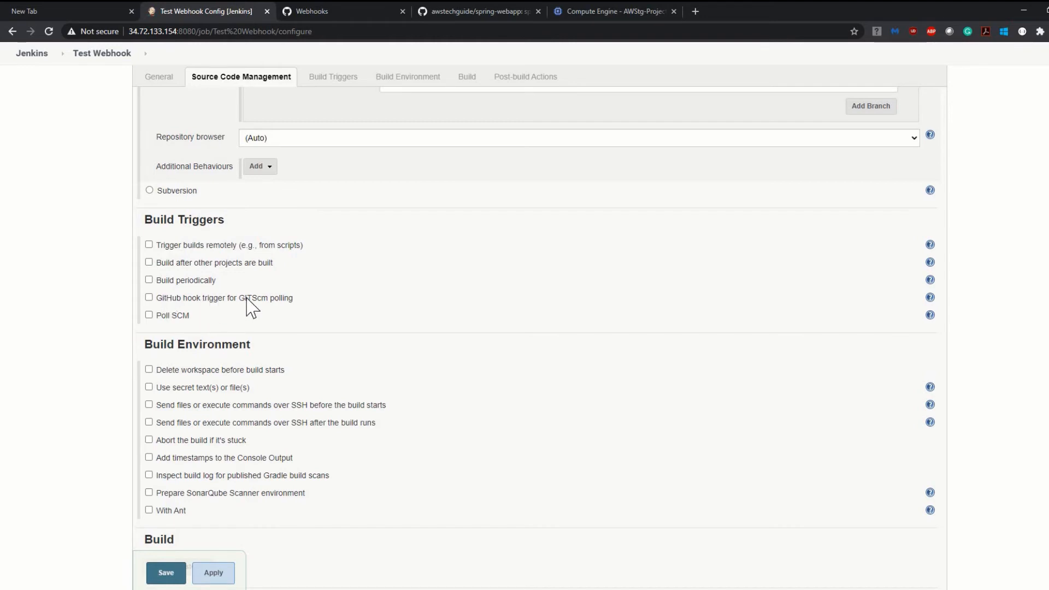
click(149, 298)
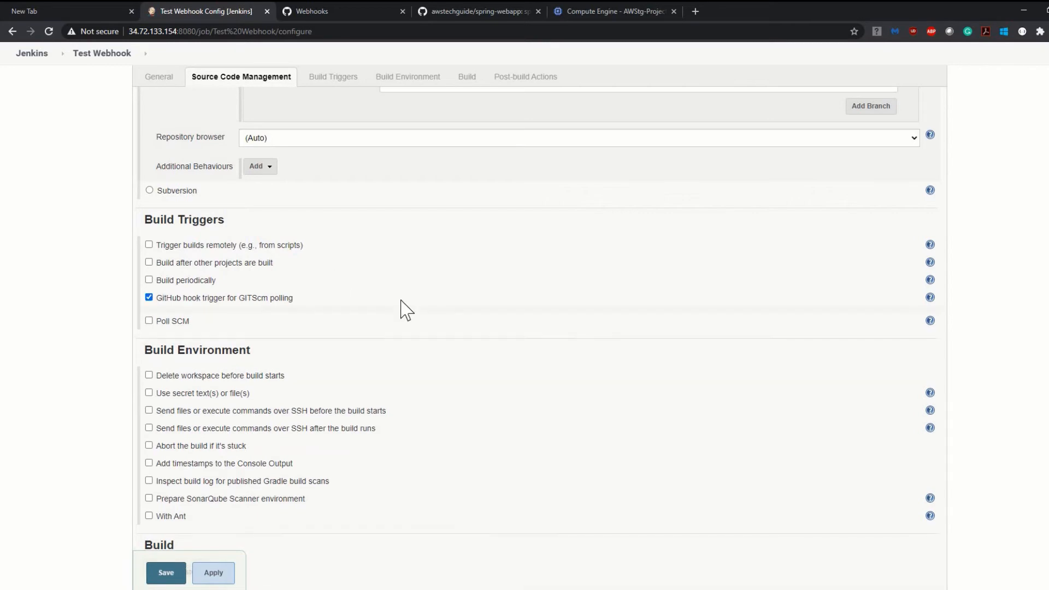
click(348, 78)
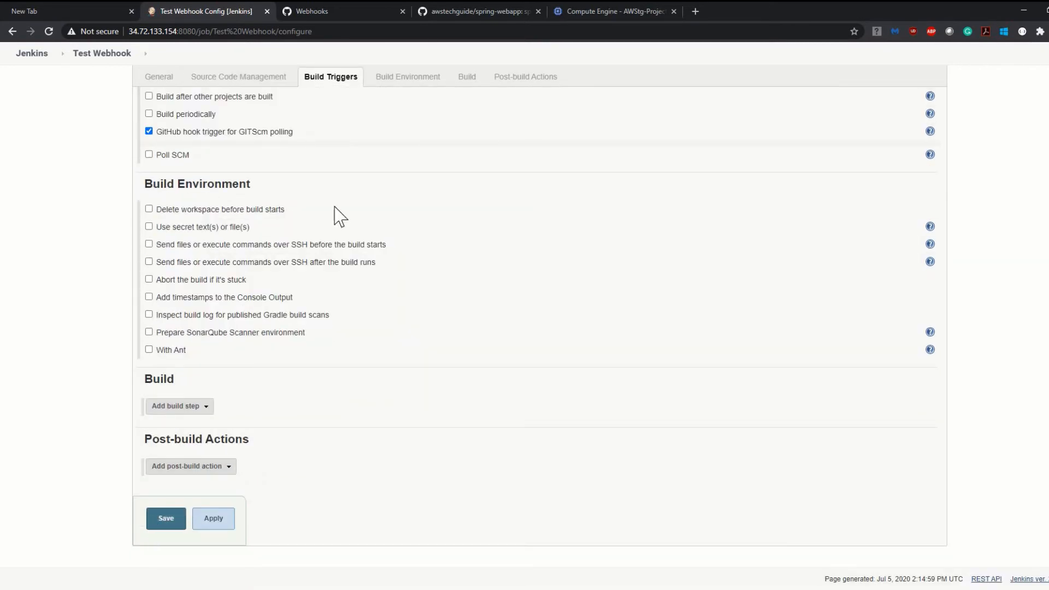
key(Return)
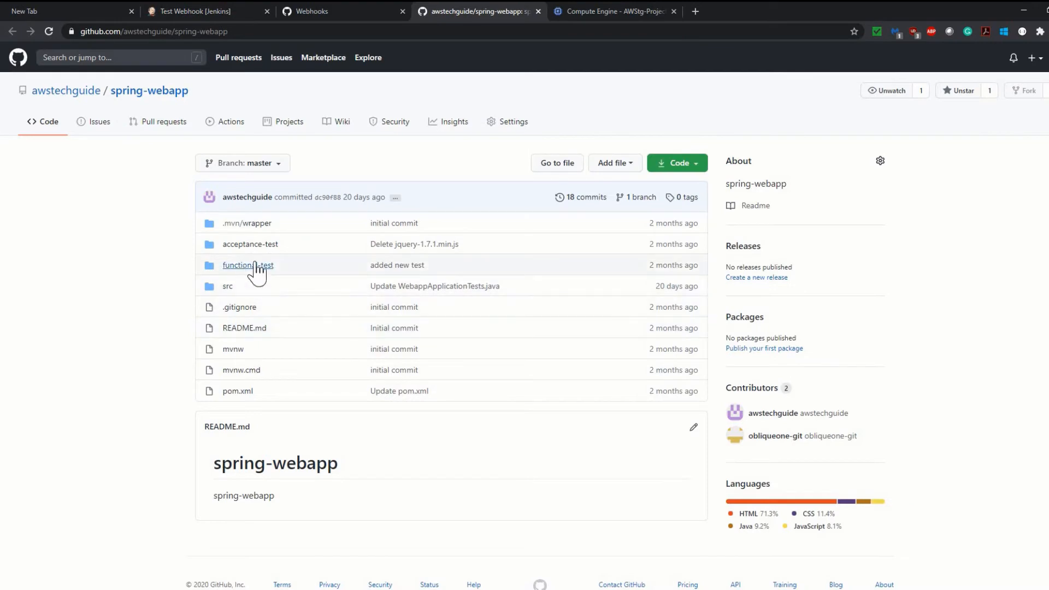
Step: On GitHub, shorten the asterisk string in the getTitle print line of functional-test's AppTest.java and commit directly to master
click(253, 266)
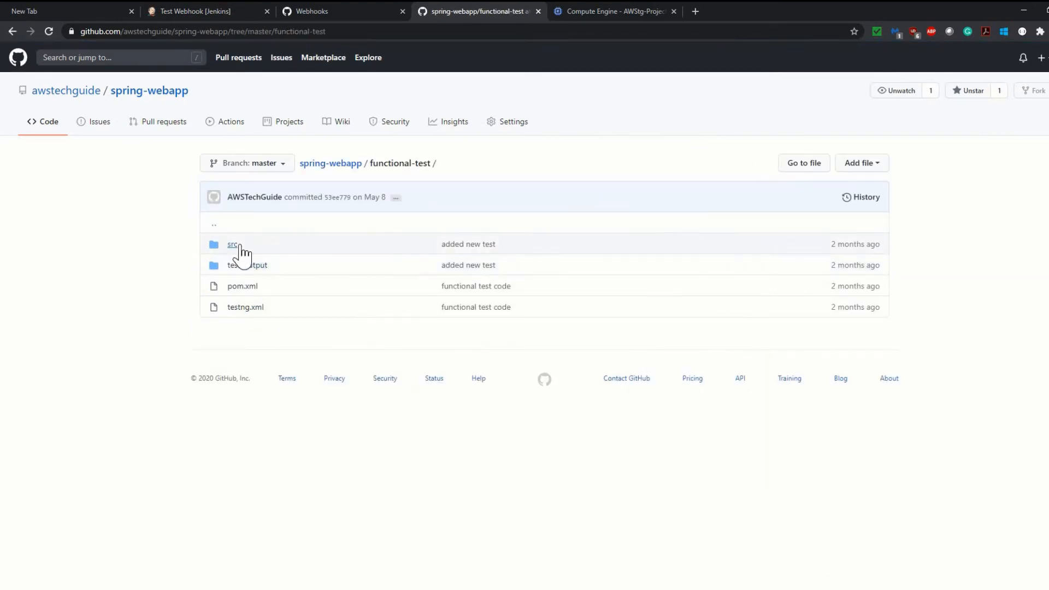
click(239, 246)
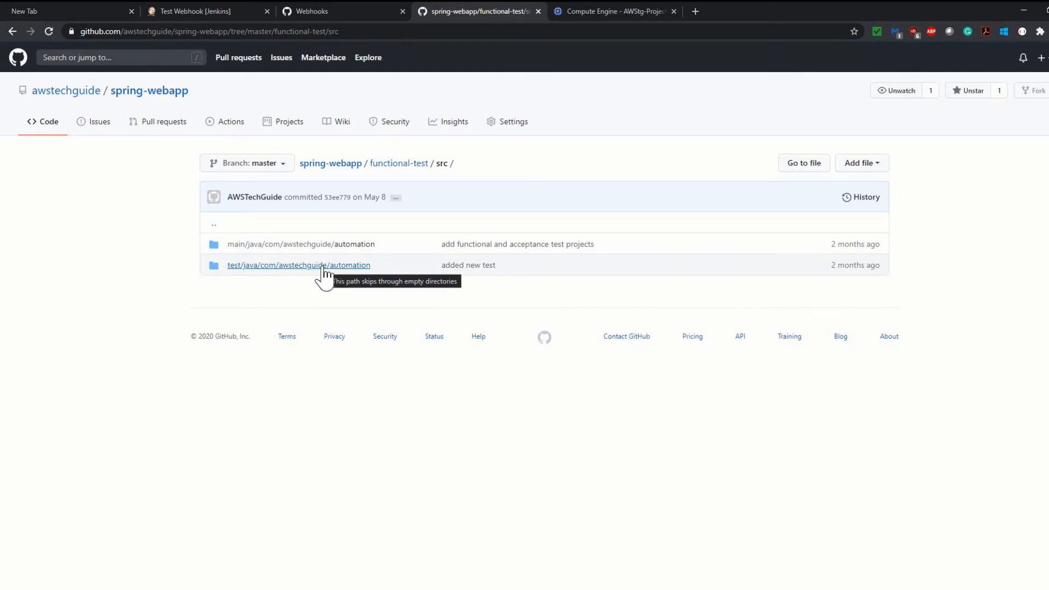
click(323, 266)
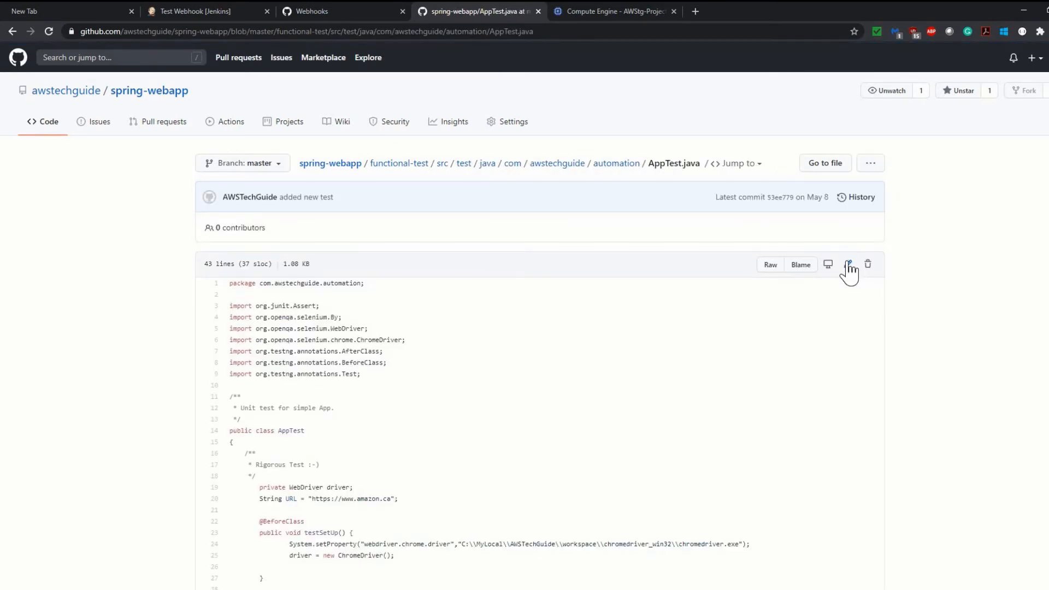
scroll(505, 320, down, 2)
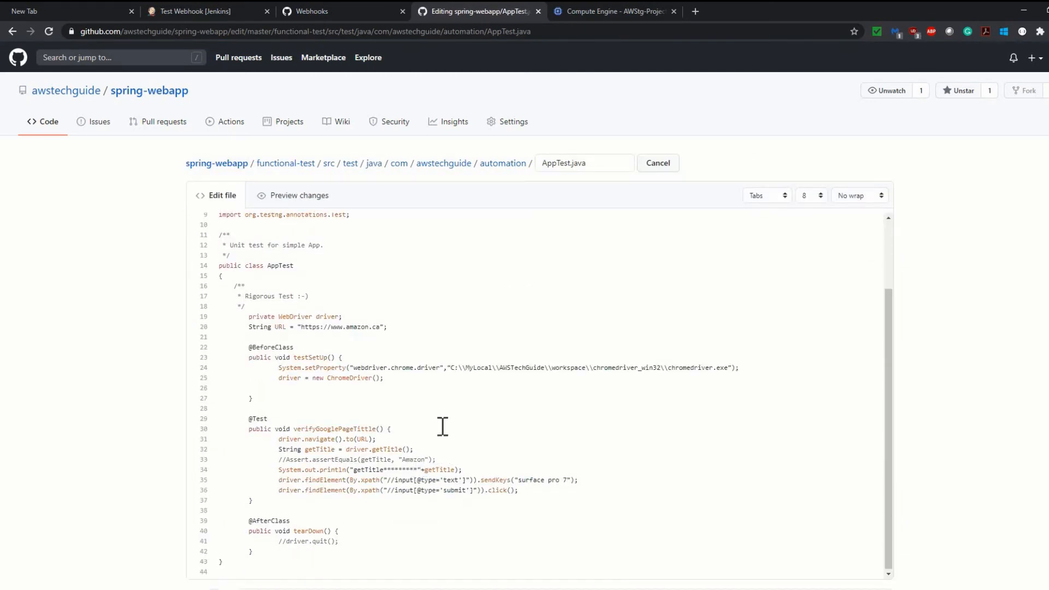
scroll(454, 382, down, 5)
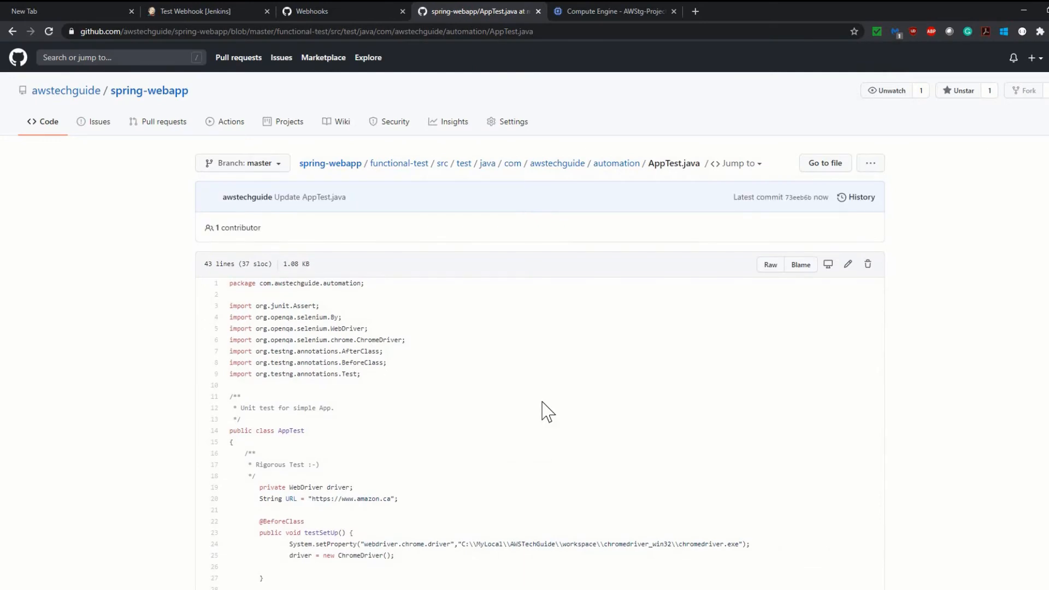
scroll(544, 407, down, 10)
scroll(544, 407, up, 10)
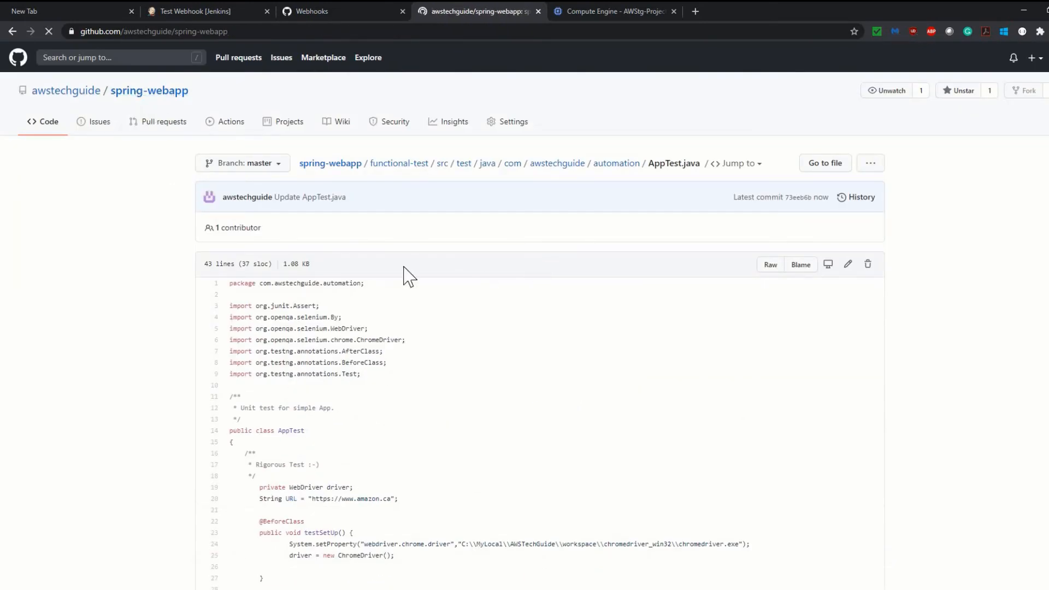
Step: Switch to Jenkins, review the console output of Test Webhook build #1, and return to the project page
click(226, 10)
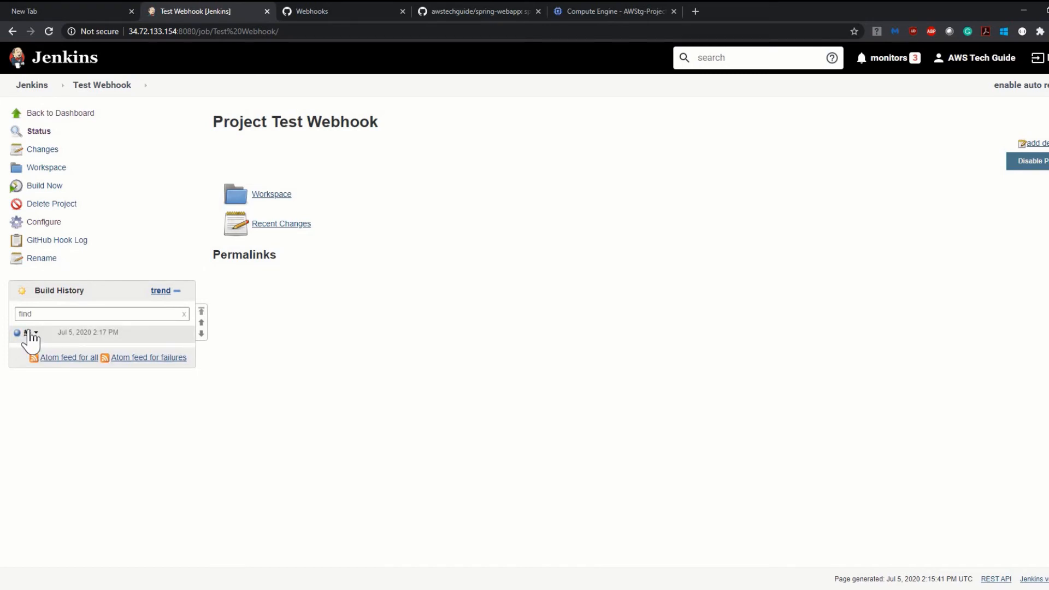
click(29, 332)
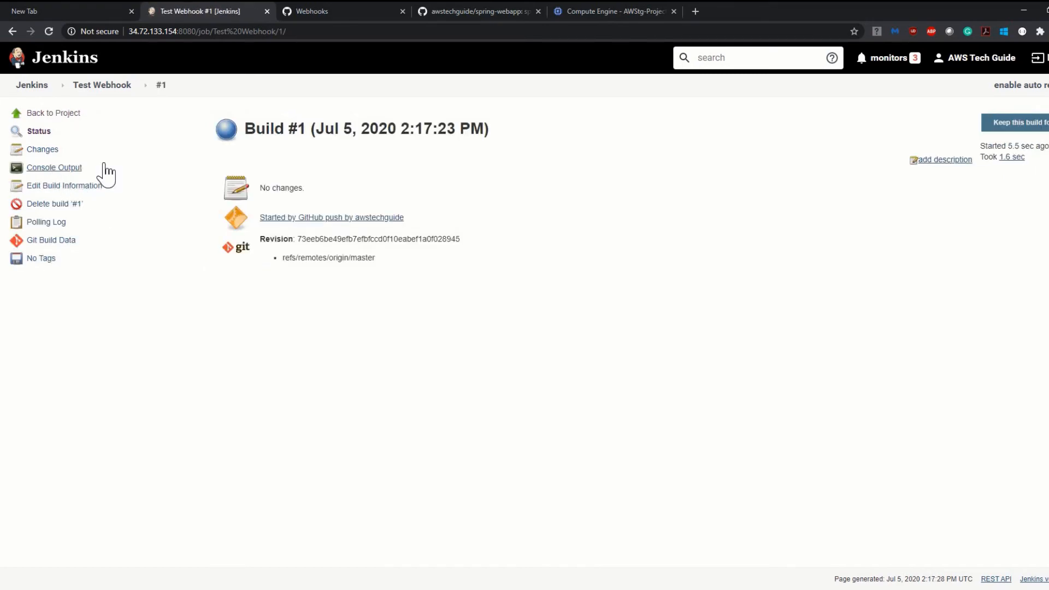
click(97, 167)
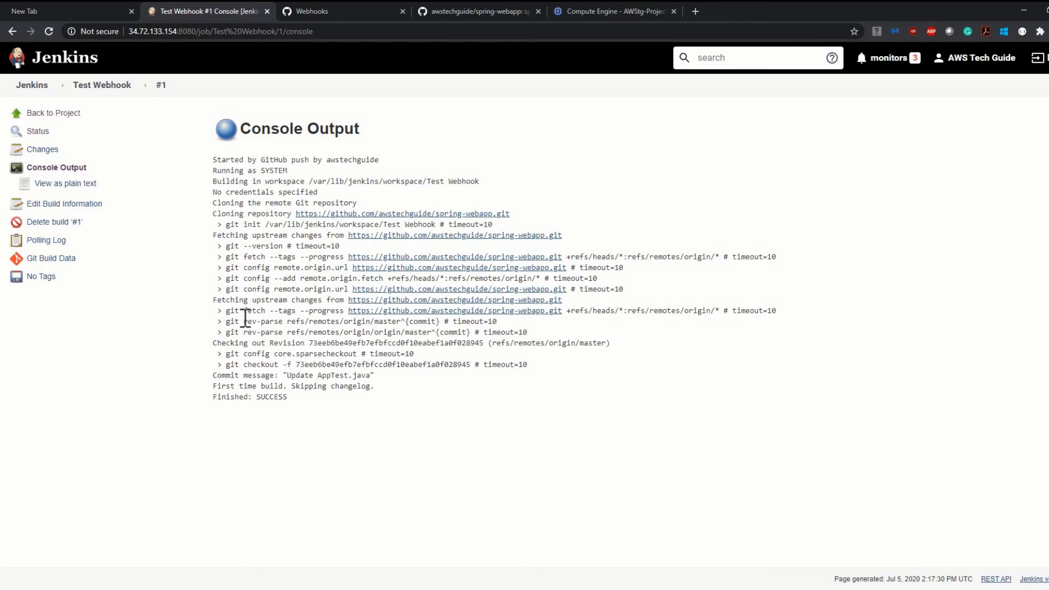
click(110, 87)
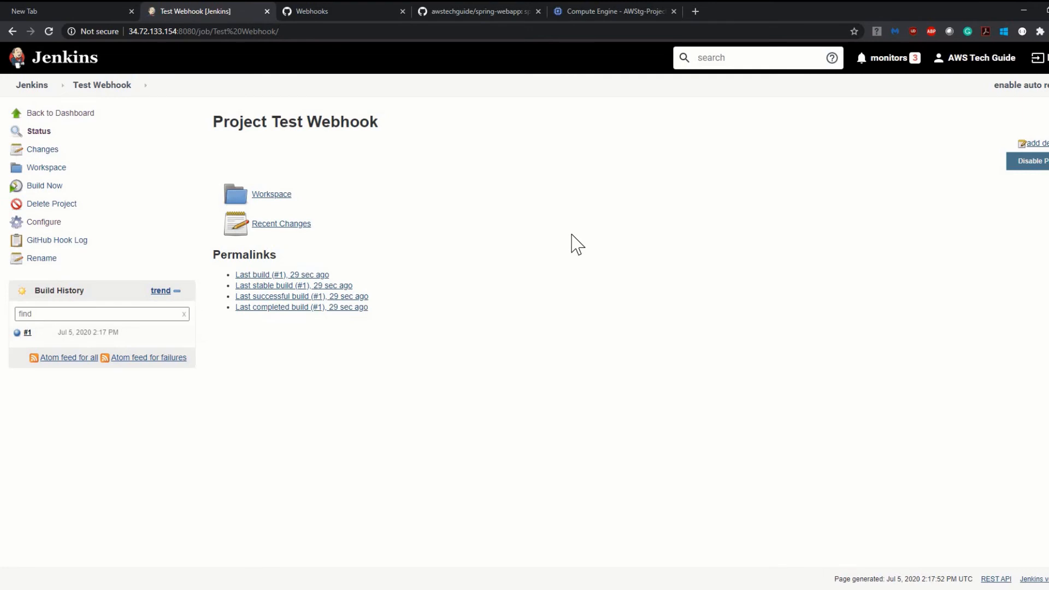
Step: On GitHub, delete two more asterisks from the getTitle print line in functional-test's AppTest.java and commit directly to master
click(488, 11)
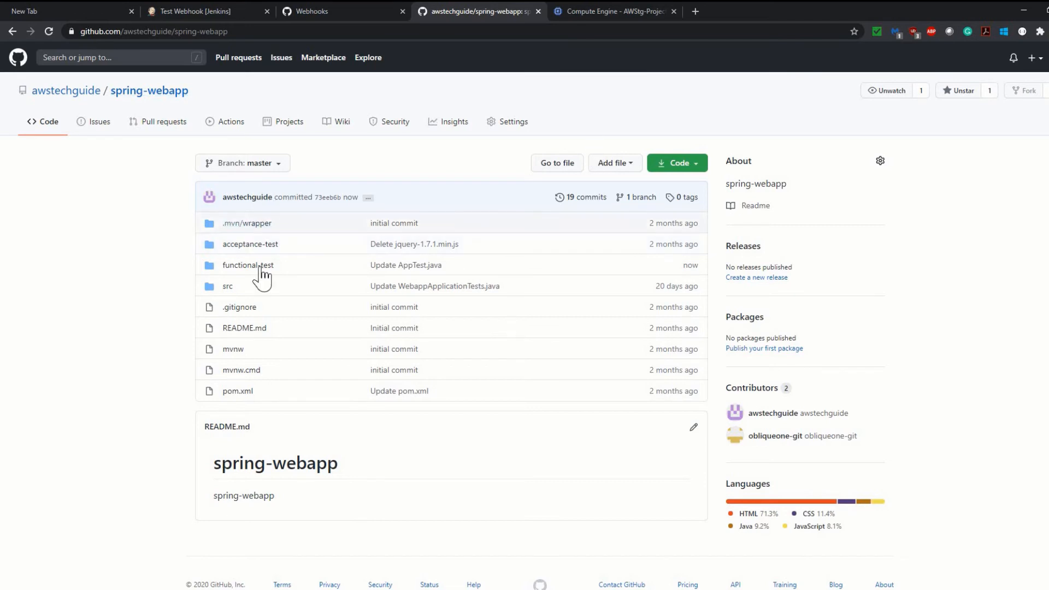
click(256, 245)
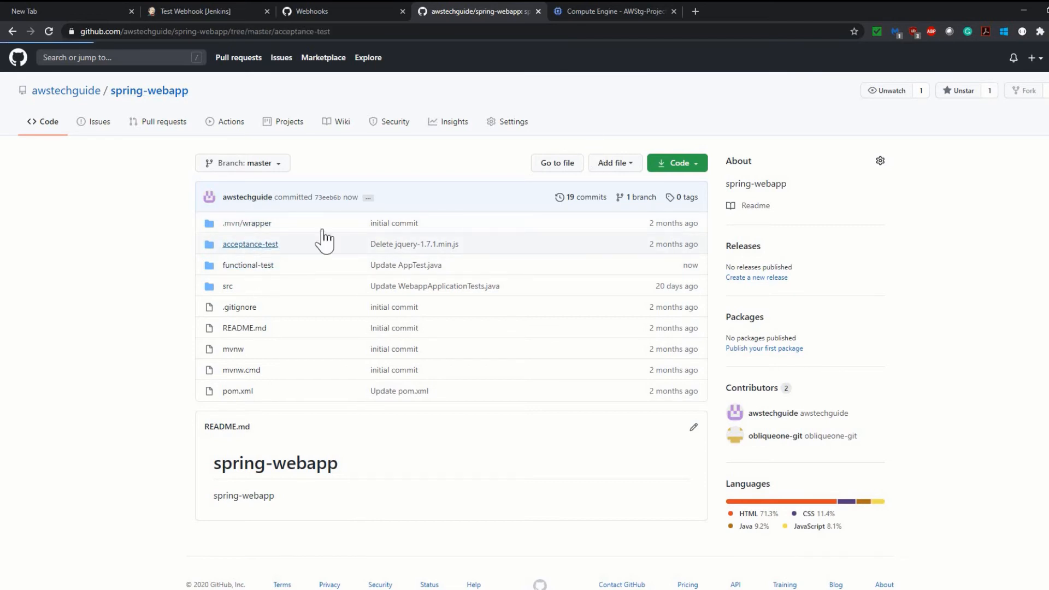
click(286, 271)
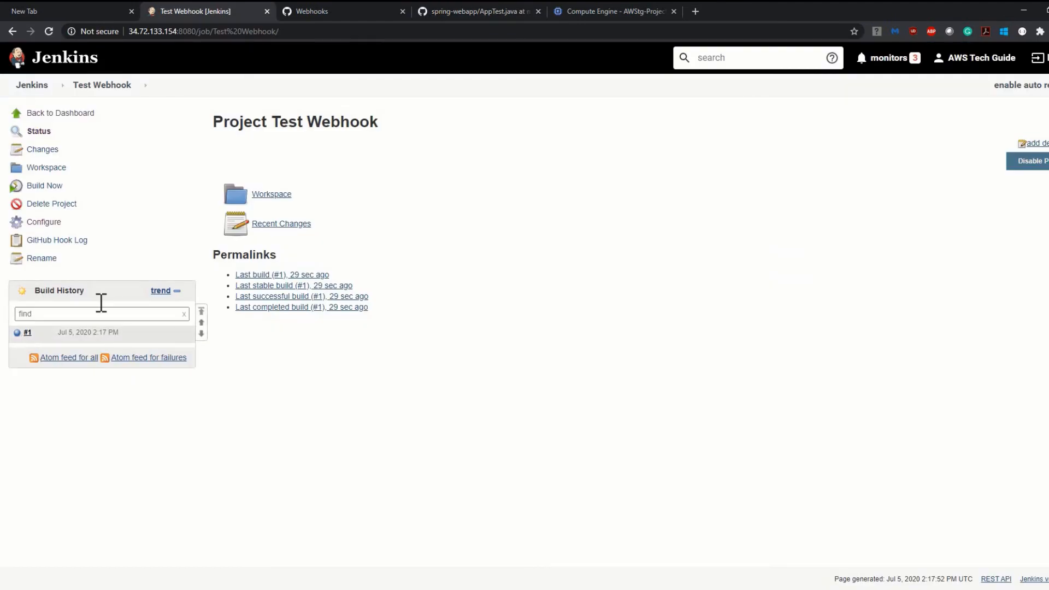
click(479, 8)
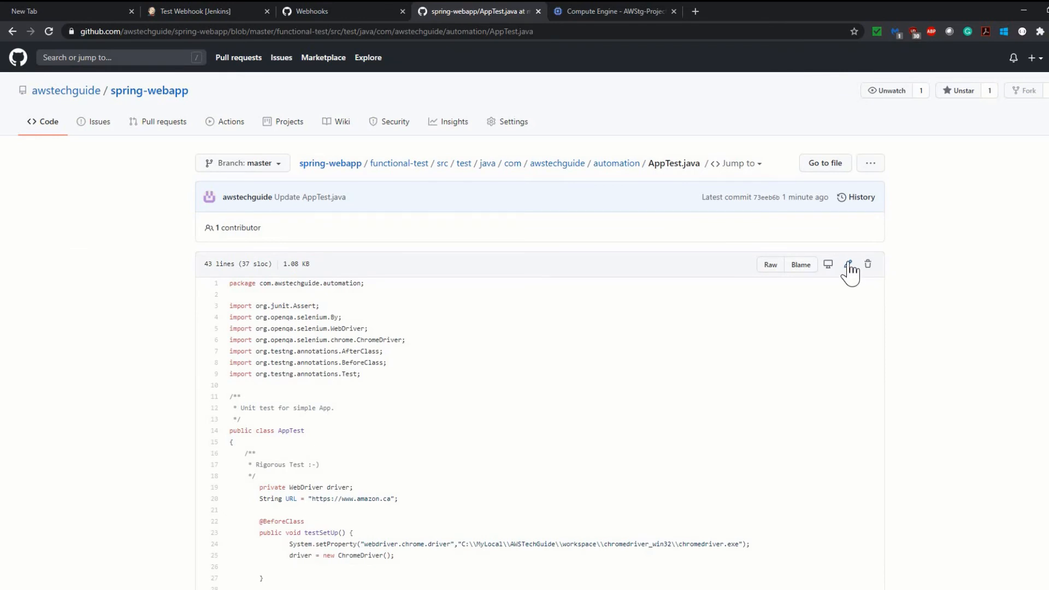
click(848, 266)
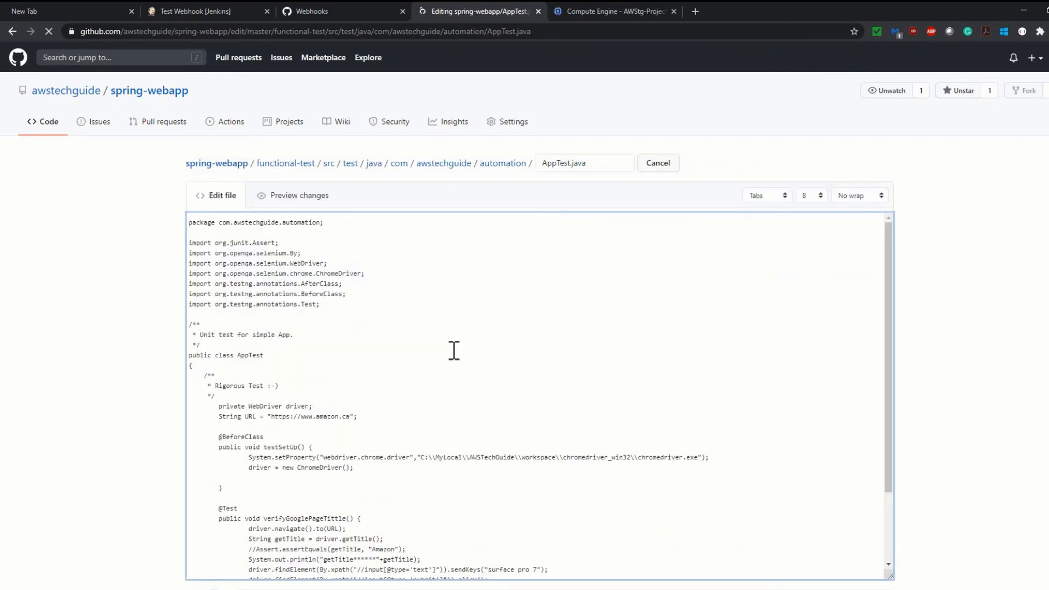
scroll(453, 350, down, 2)
scroll(368, 347, down, 3)
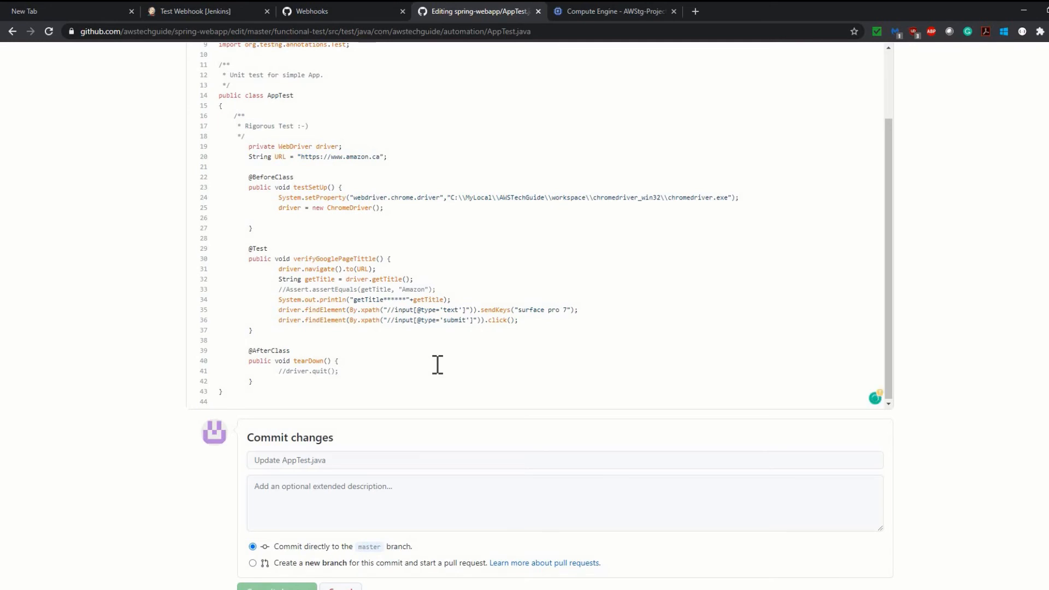
key(BackSpace)
key(BackSpace)
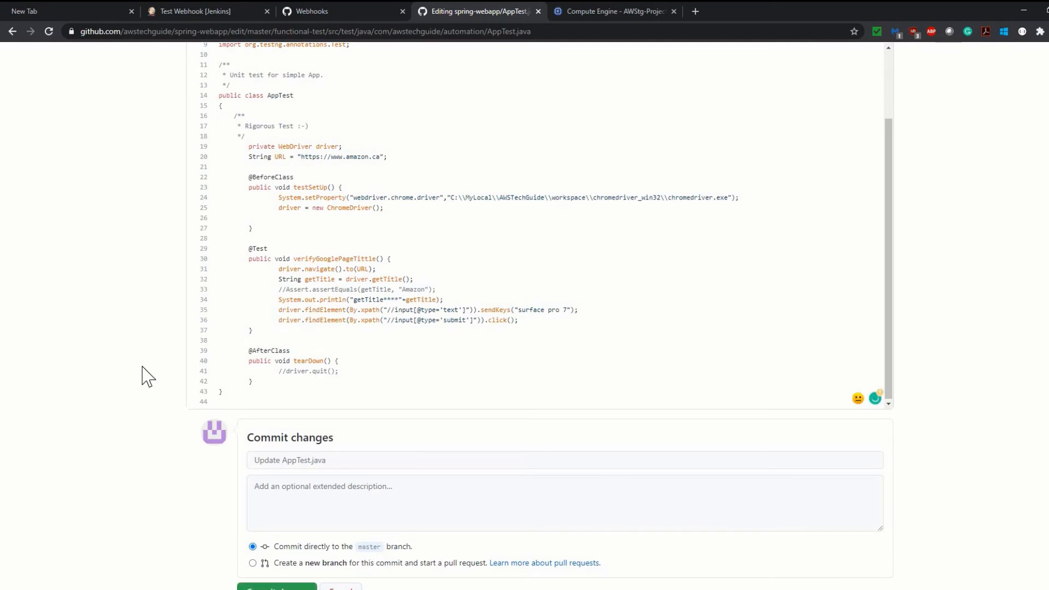
scroll(147, 377, down, 2)
click(270, 499)
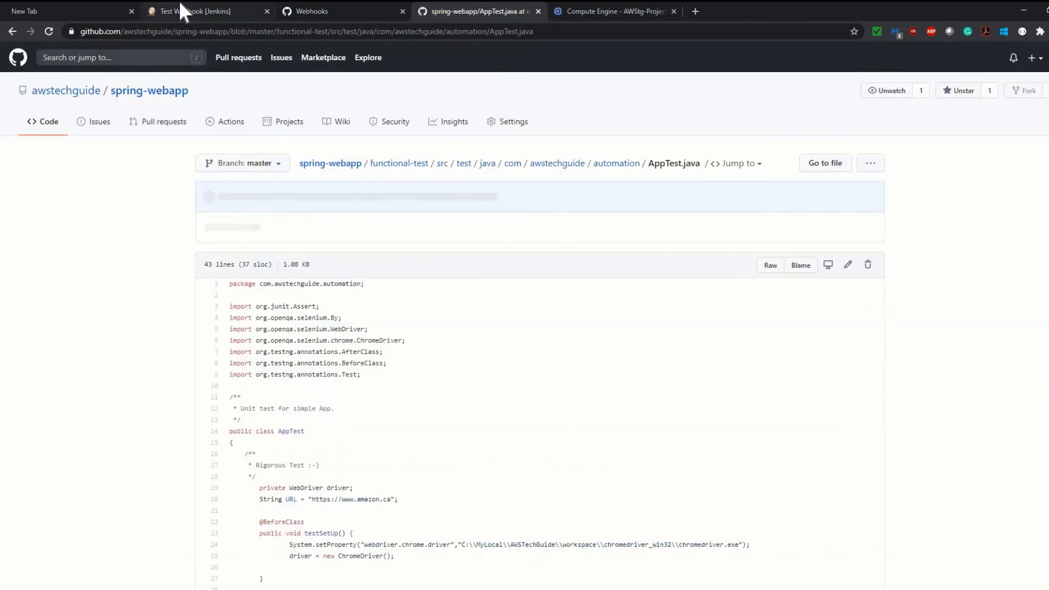
Step: Check the Test Webhook build history in Jenkins and the webhook's last delivery status on GitHub
click(181, 6)
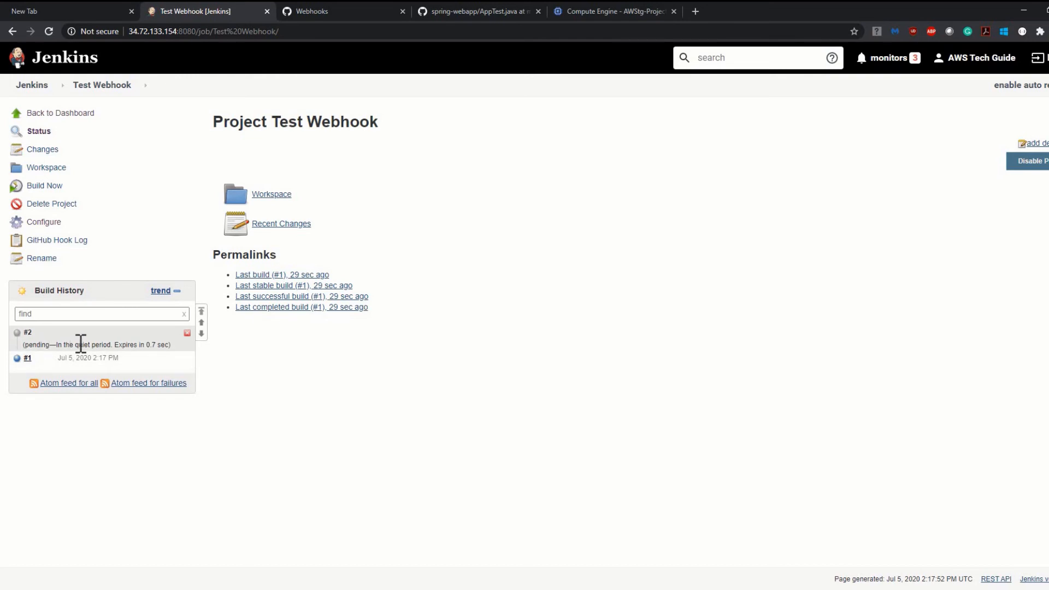
click(26, 333)
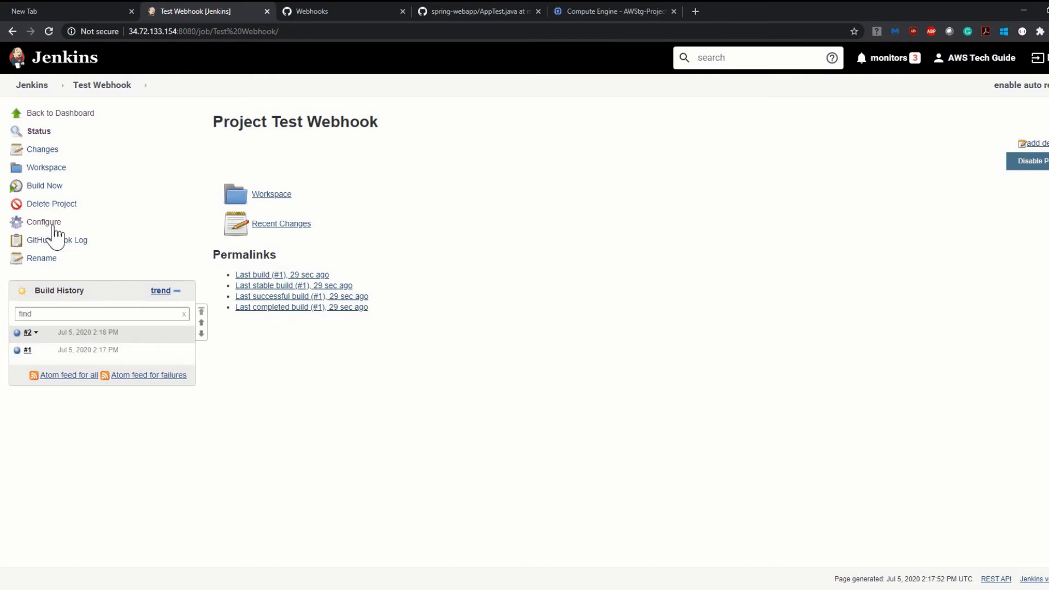
key(ctrl+Tab)
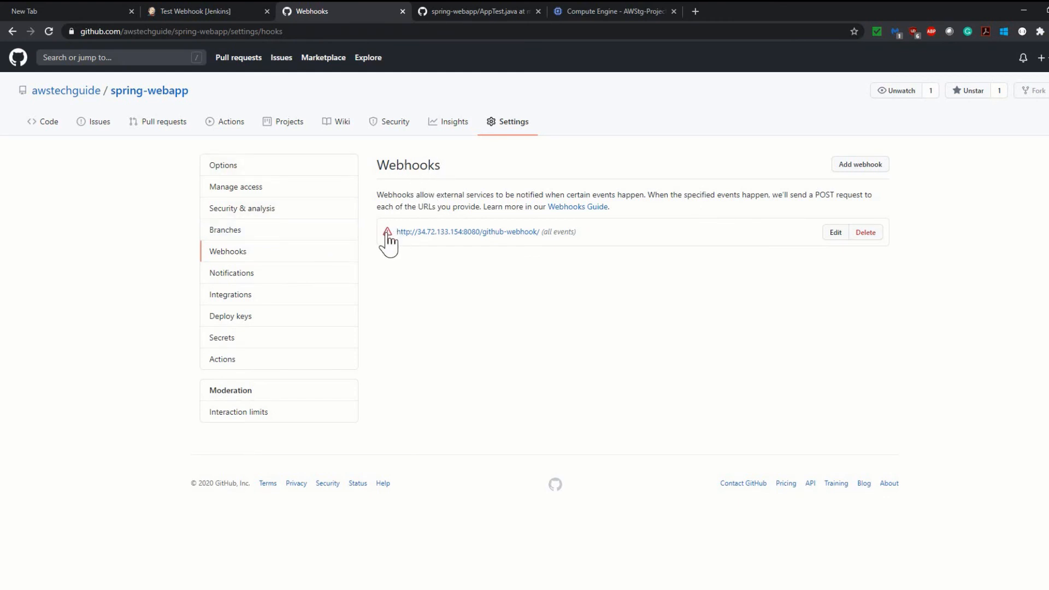
mouse_move(387, 234)
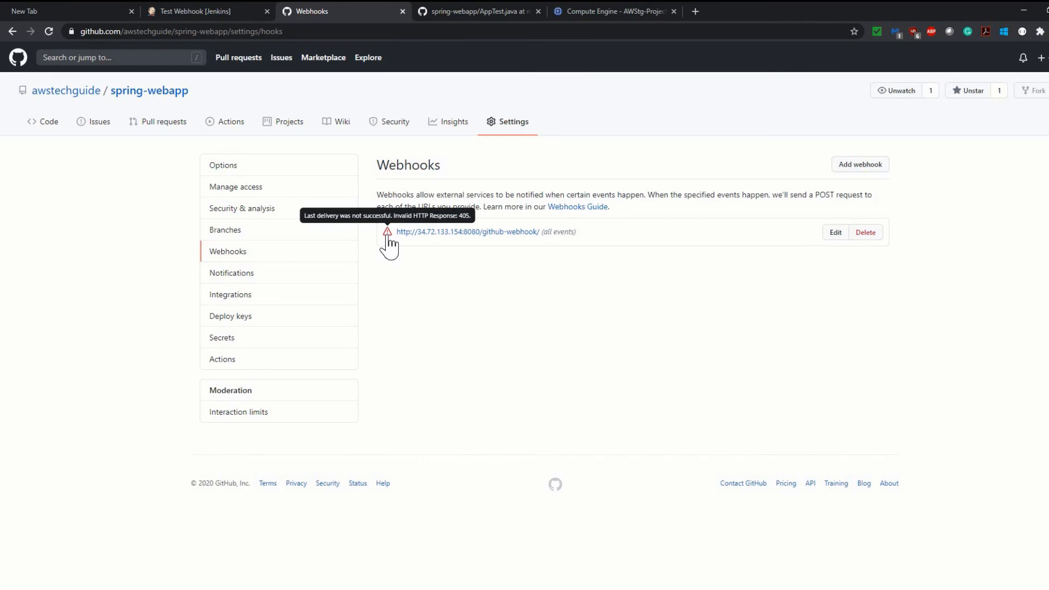
Step: Switch to Jenkins and review the Test Webhook project's source code management and build trigger configuration
click(239, 6)
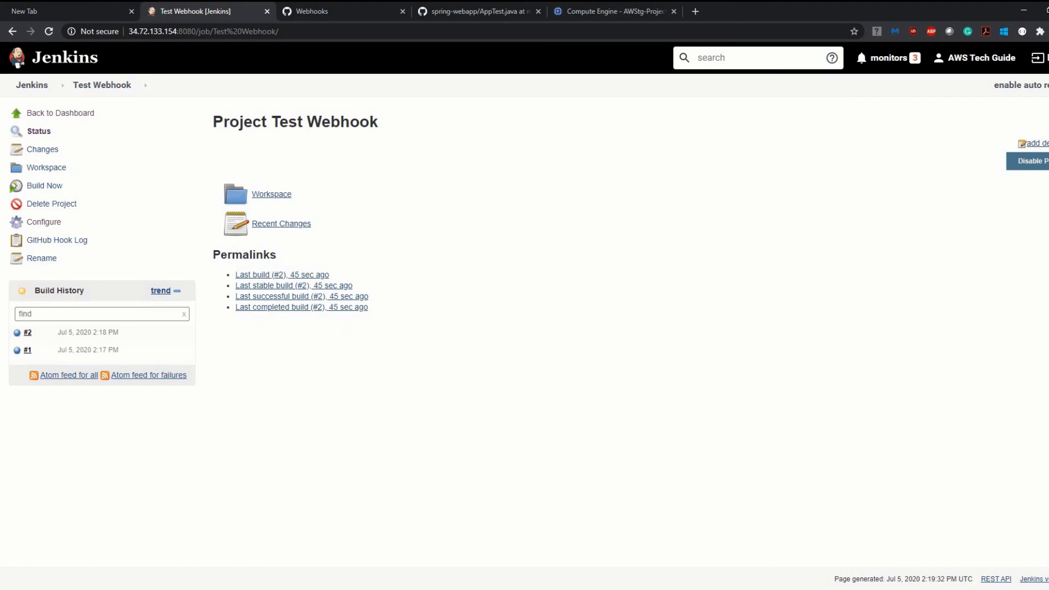
click(35, 224)
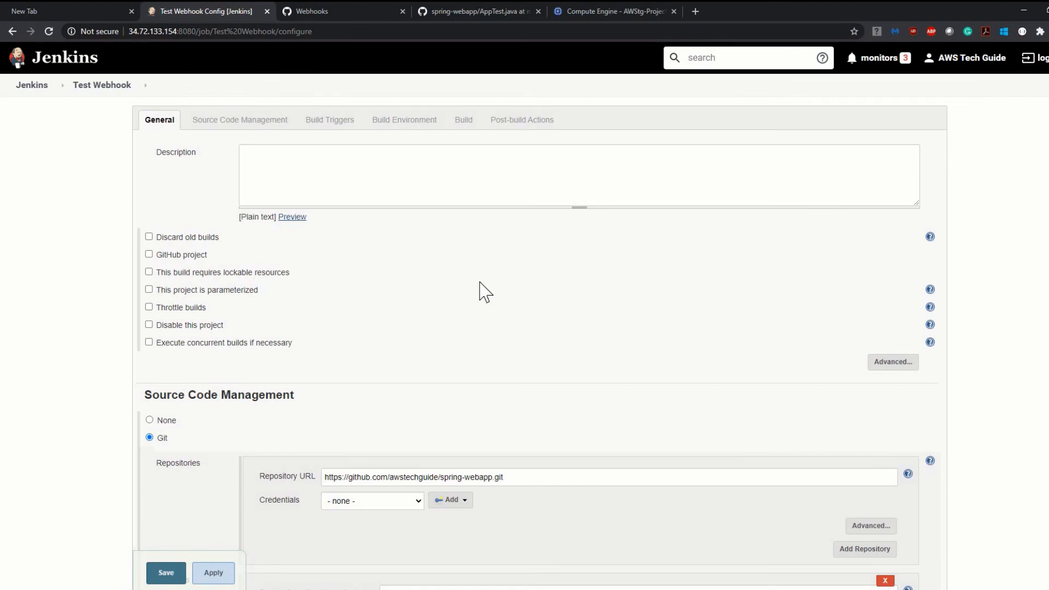
scroll(485, 292, down, 7)
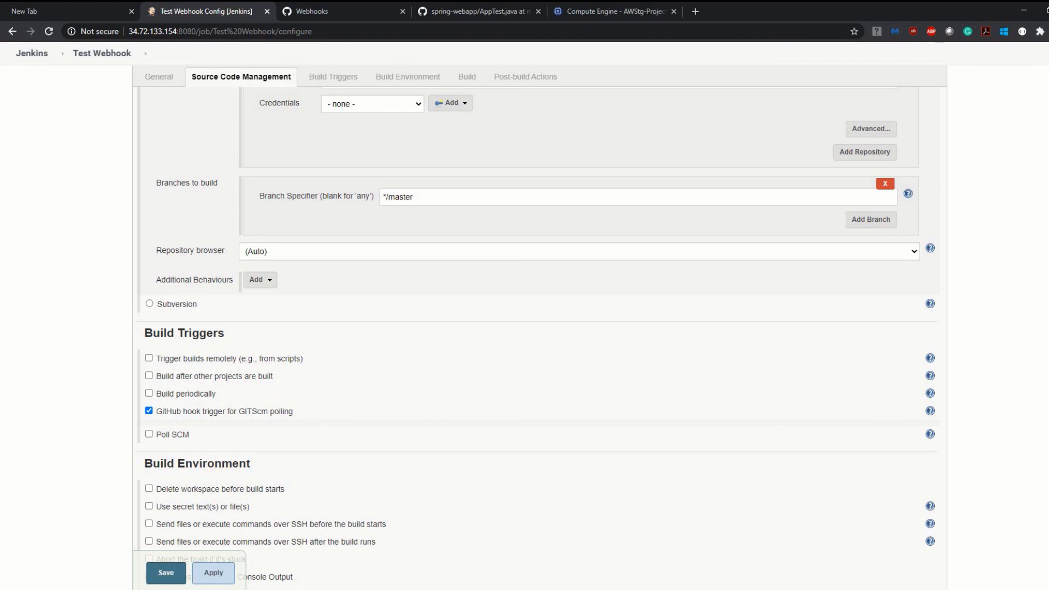
scroll(525, 295, up, 8)
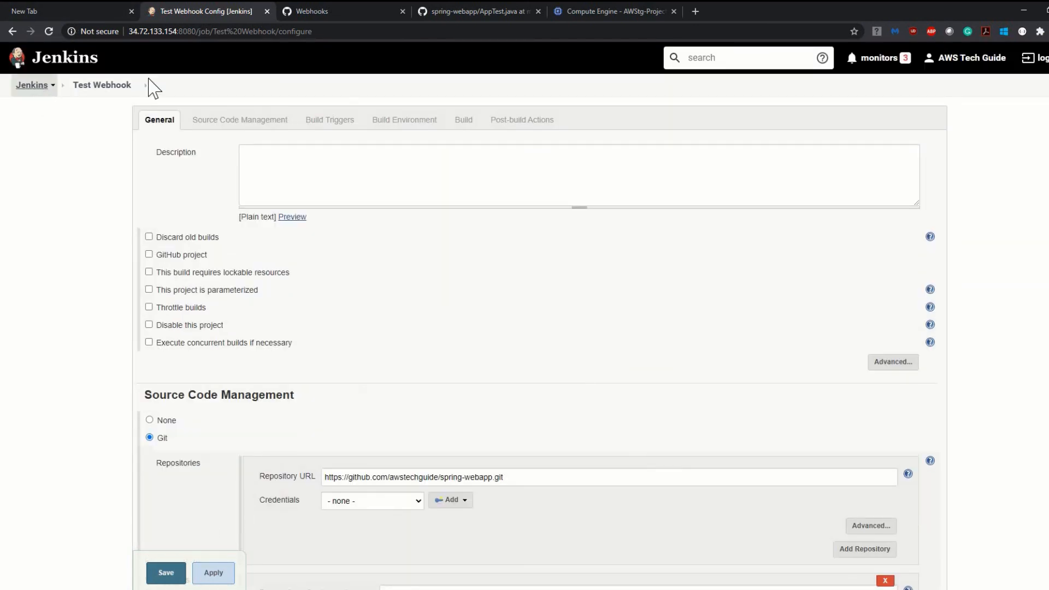